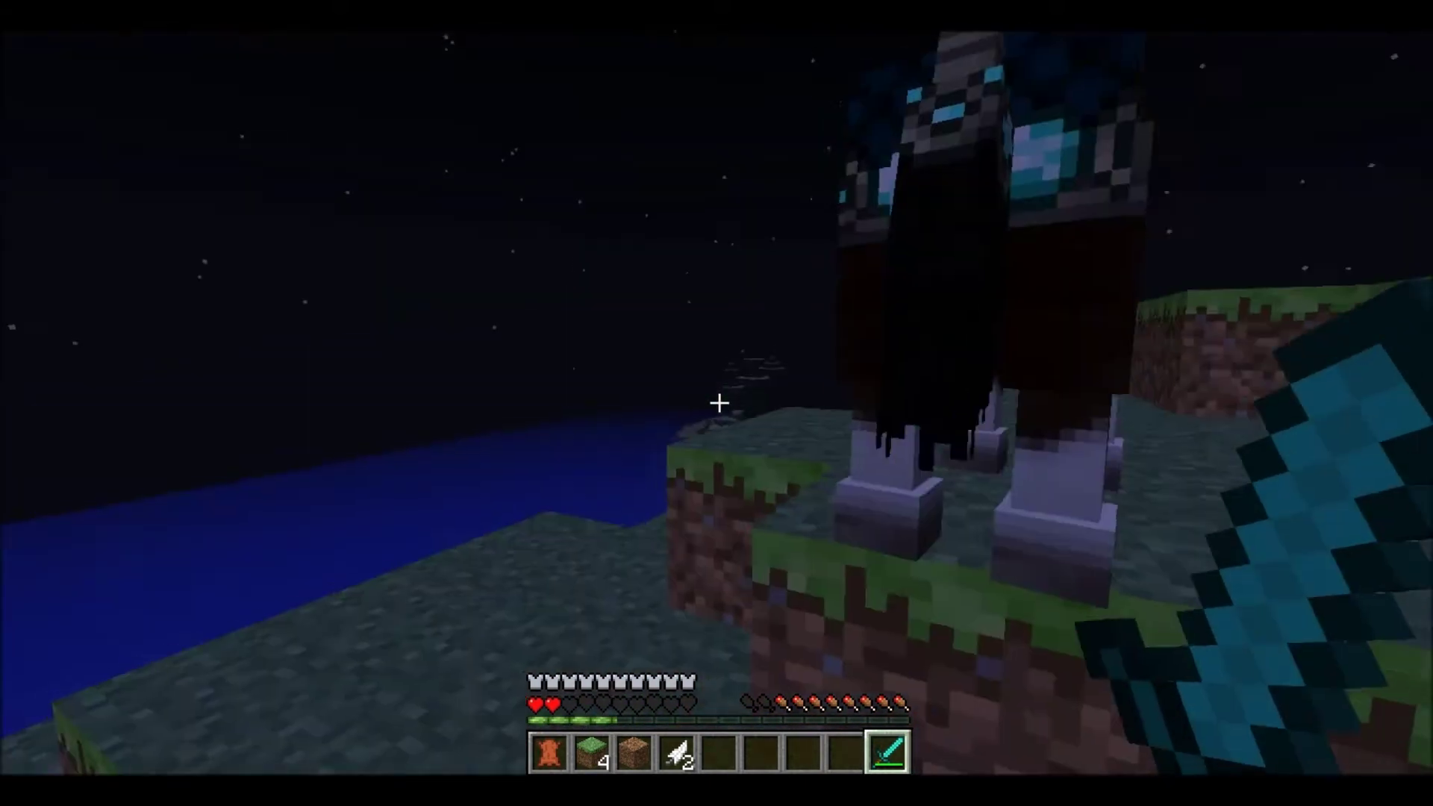
{"action": "left_click", "coordinate": [719, 403]}
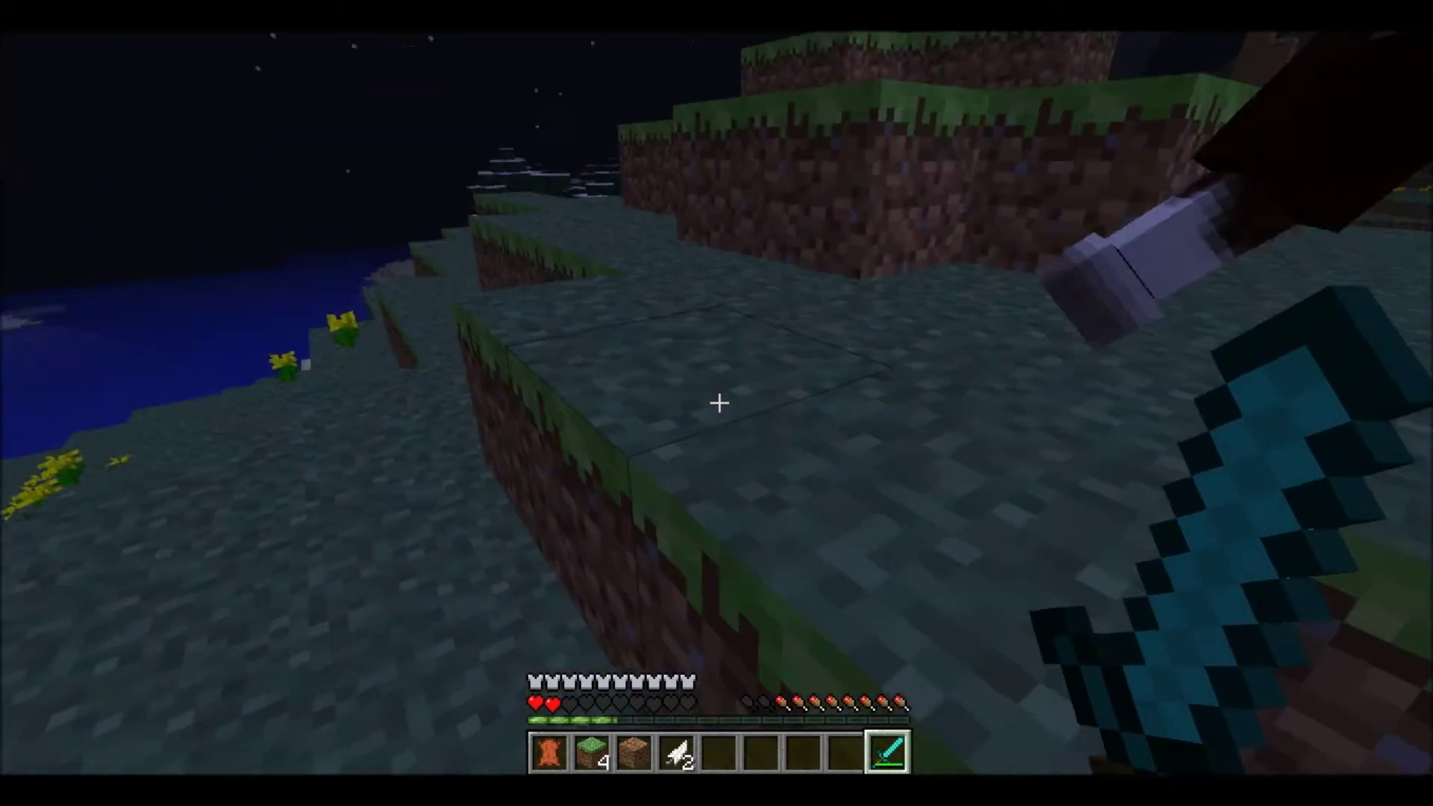
{"action": "left_click", "coordinate": [719, 403]}
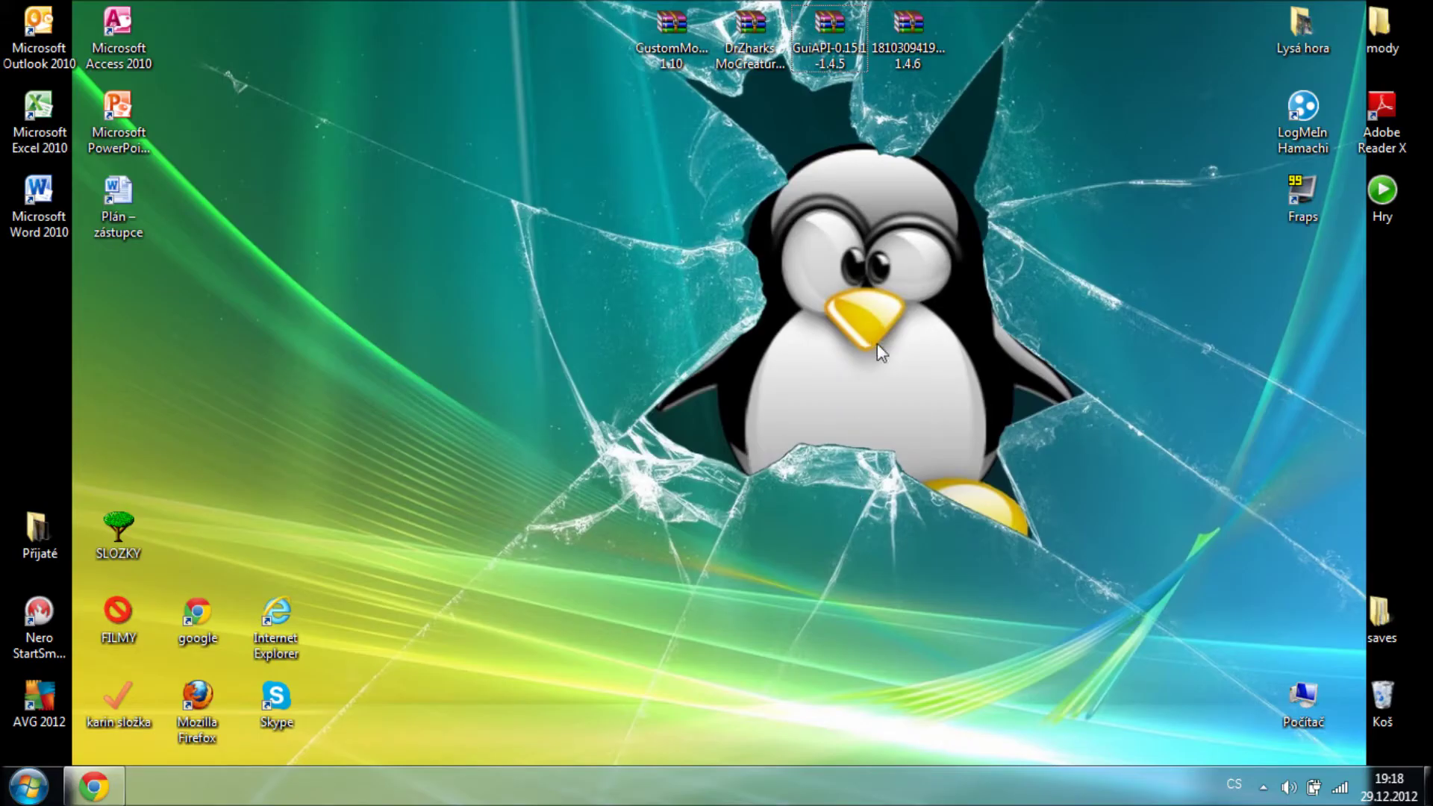
Review the download links and other required files for Mo'Creatures v4.4.0 on its Minecraft Forums topic page
{"action": "left_click", "coordinate": [91, 785]}
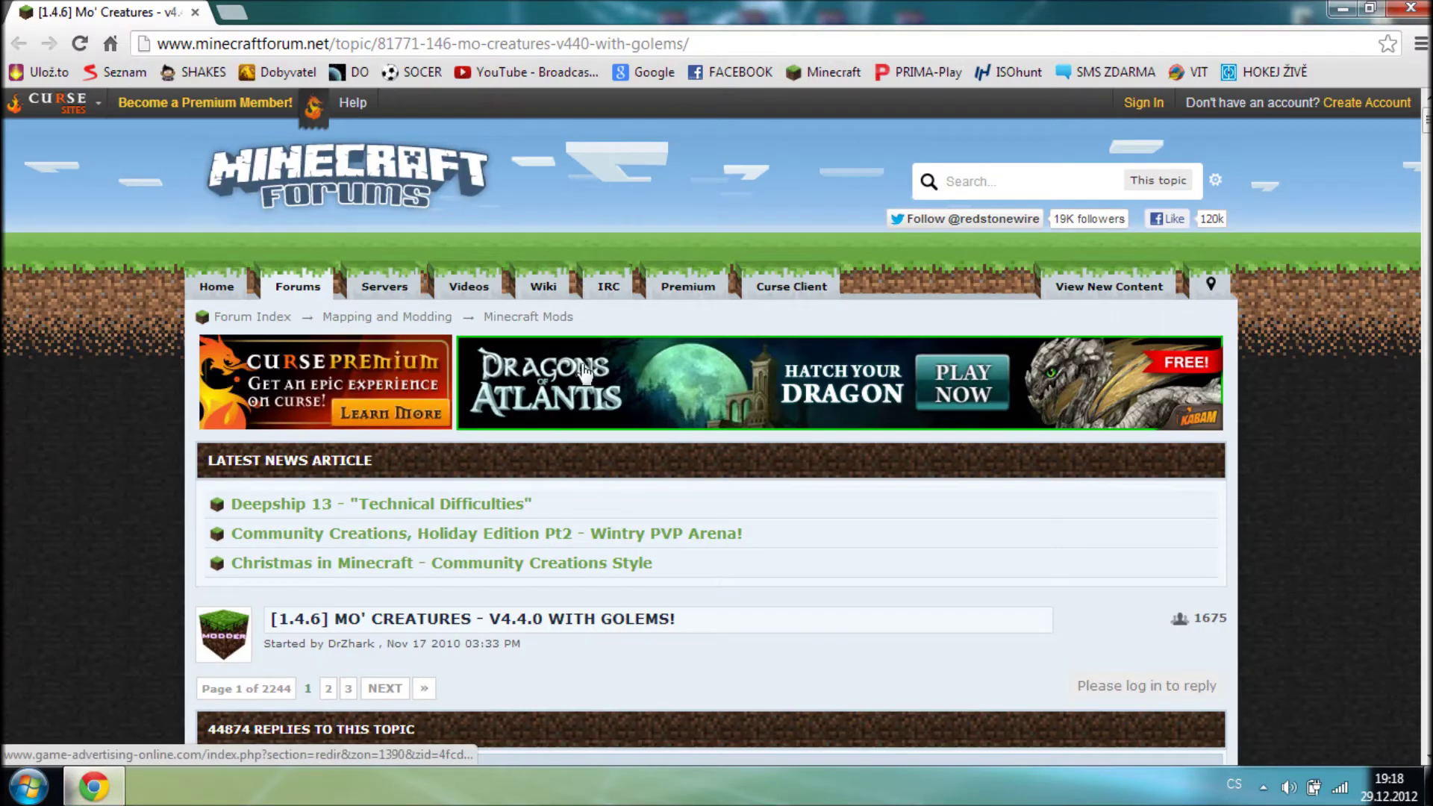
{"action": "scroll", "coordinate": [1016, 395], "scroll_direction": "down", "scroll_amount": 7}
{"action": "scroll", "coordinate": [1016, 396], "scroll_direction": "down", "scroll_amount": 20}
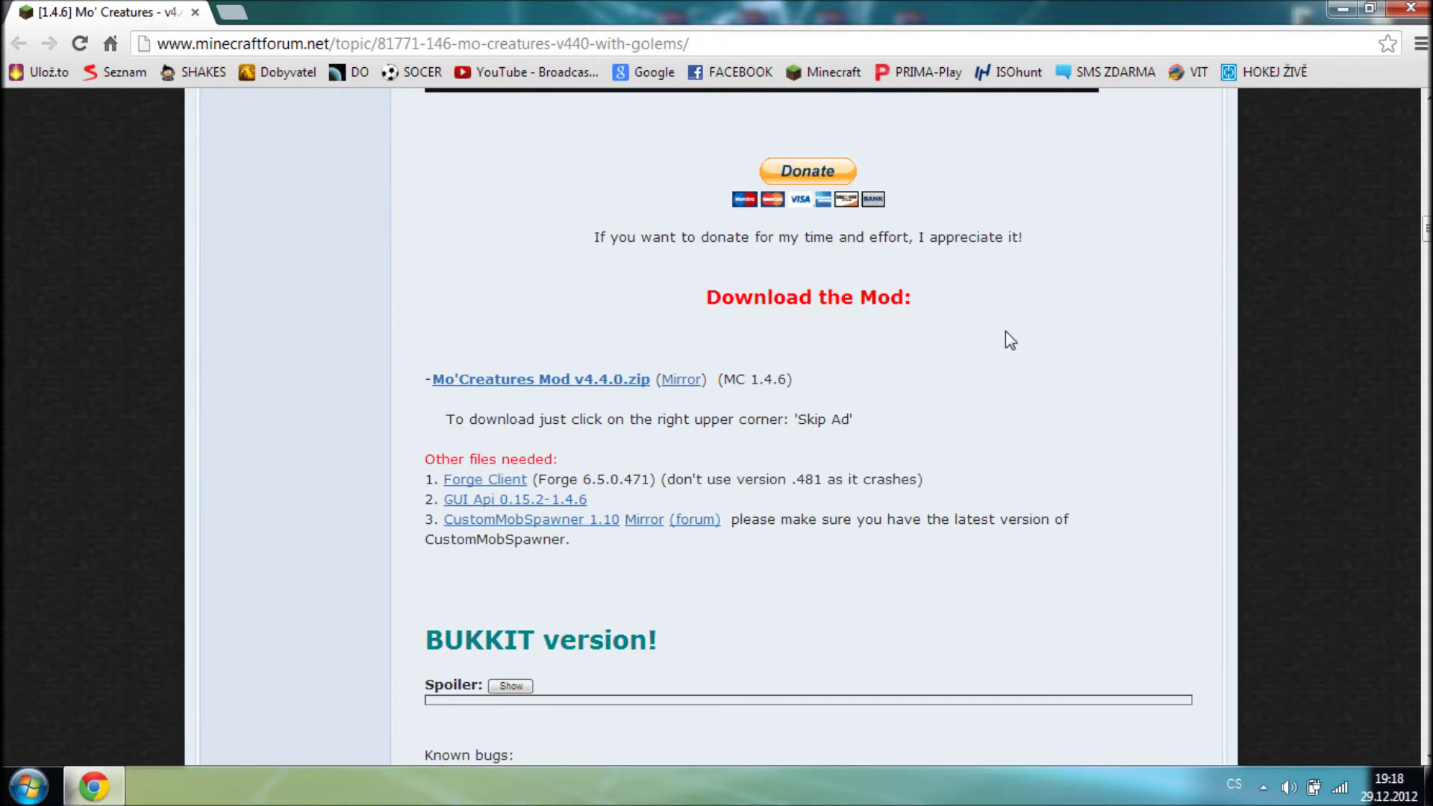
{"action": "scroll", "coordinate": [761, 425], "scroll_direction": "up", "scroll_amount": 20}
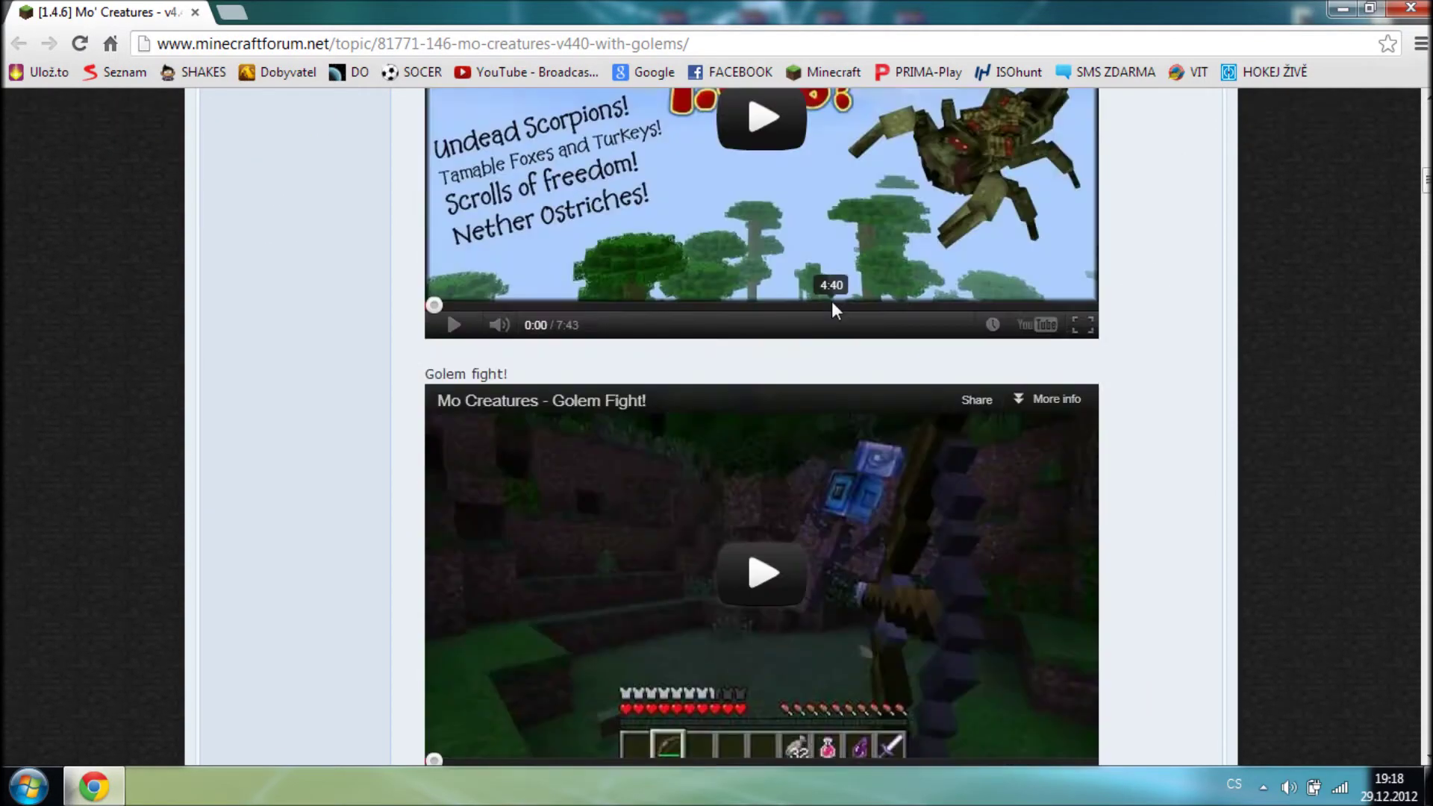
{"action": "scroll", "coordinate": [681, 490], "scroll_direction": "down", "scroll_amount": 20}
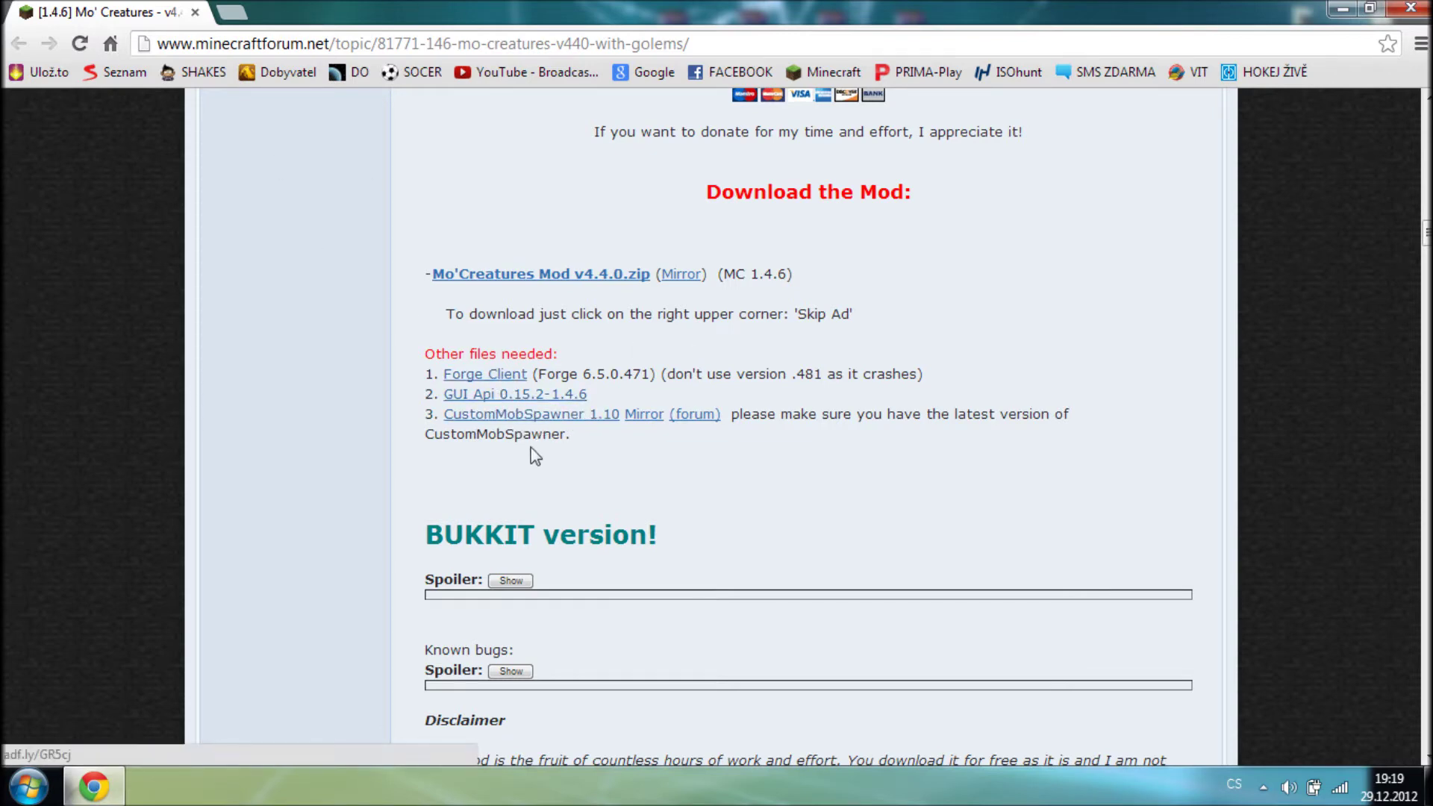
{"action": "left_click", "coordinate": [94, 785]}
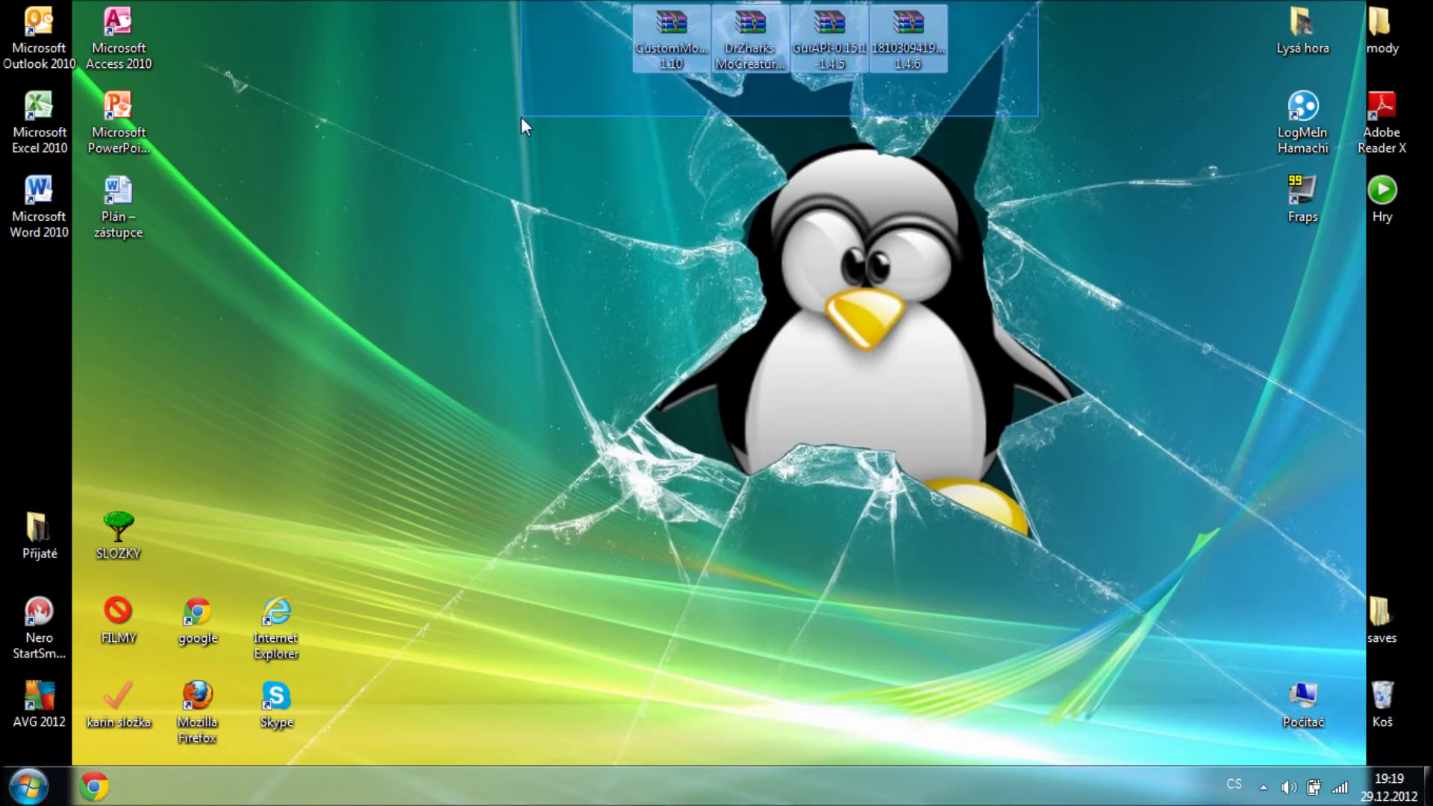
Open the user's Roaming application data folder with the search term %appdata%
{"action": "key", "text": "super"}
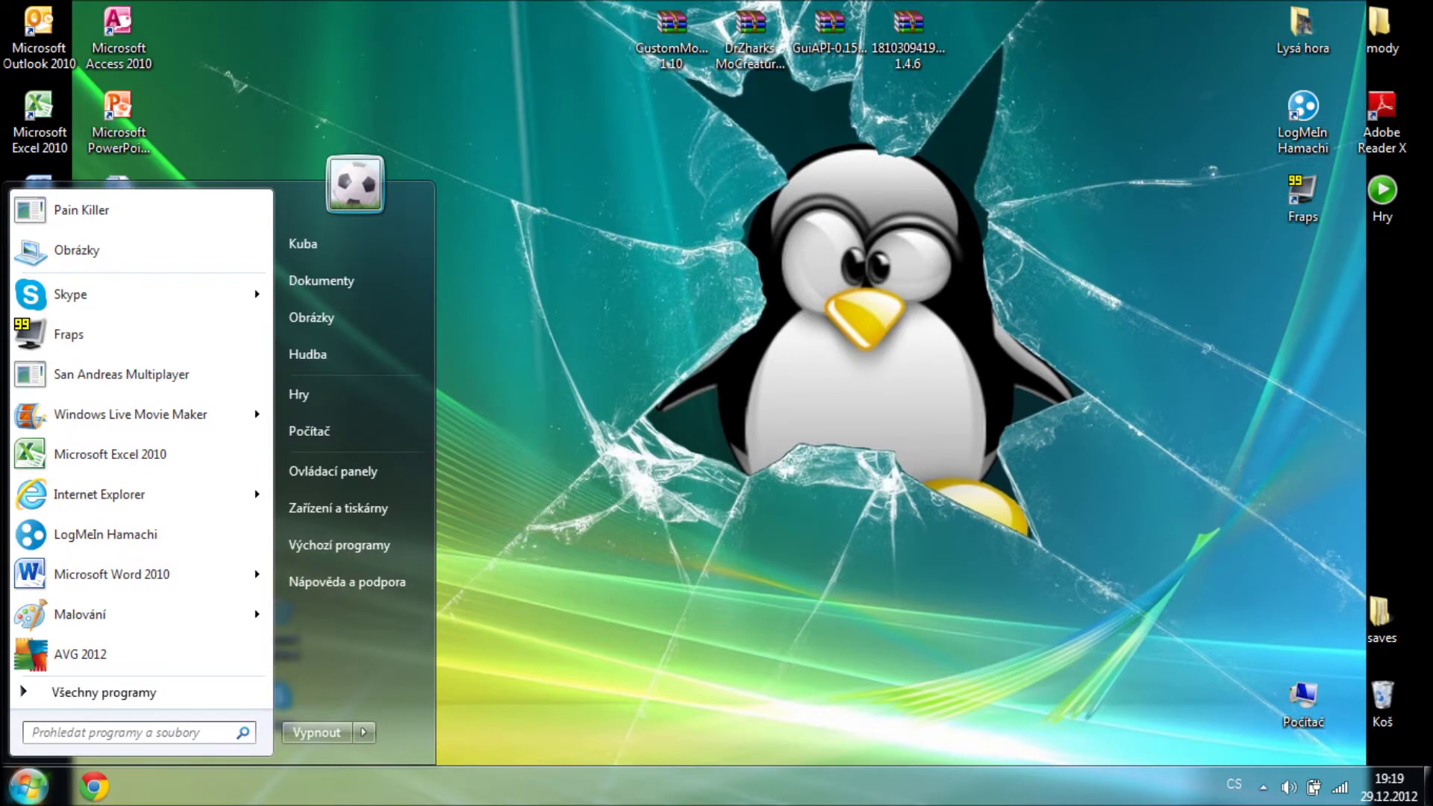
{"action": "type", "text": "%"}
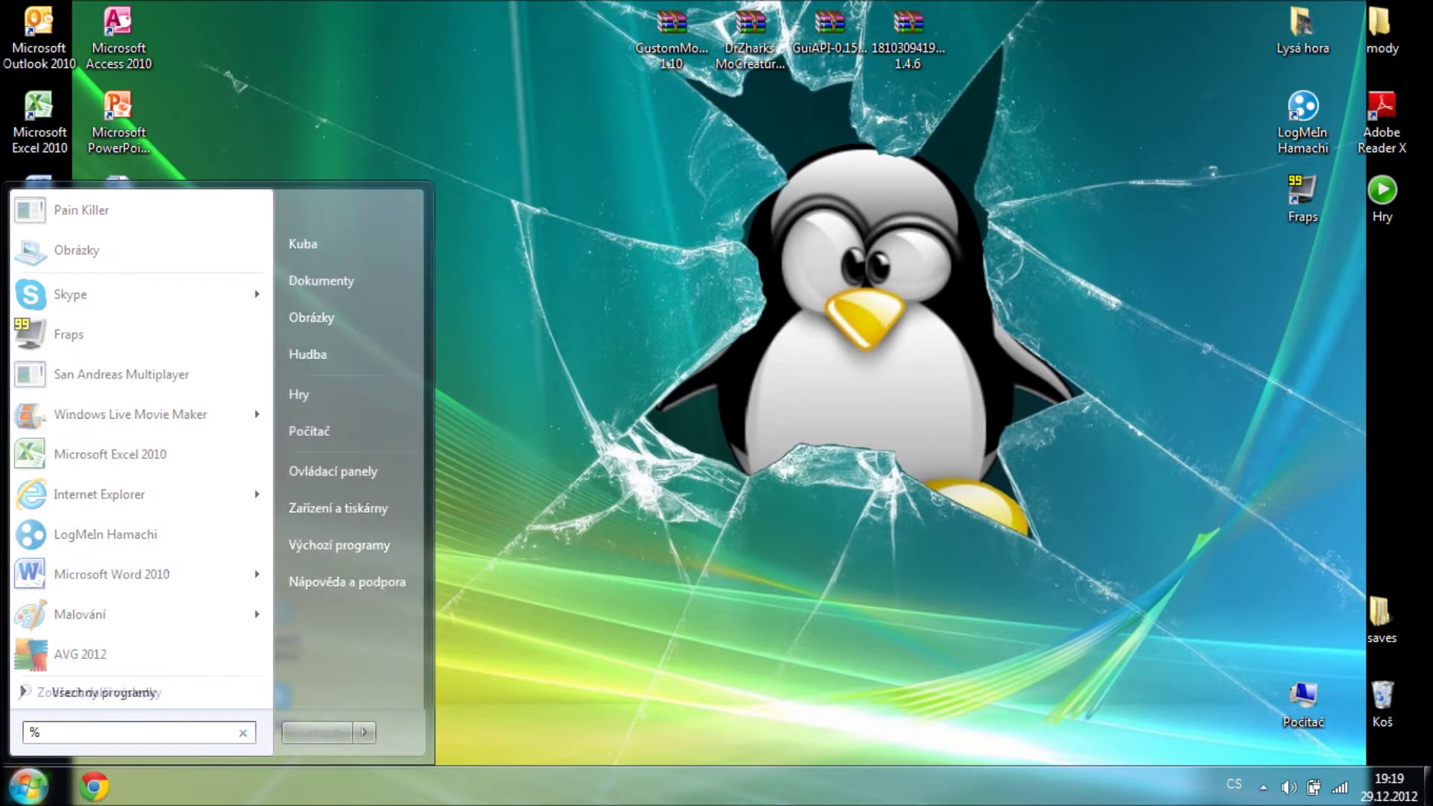
{"action": "type", "text": "appdata%"}
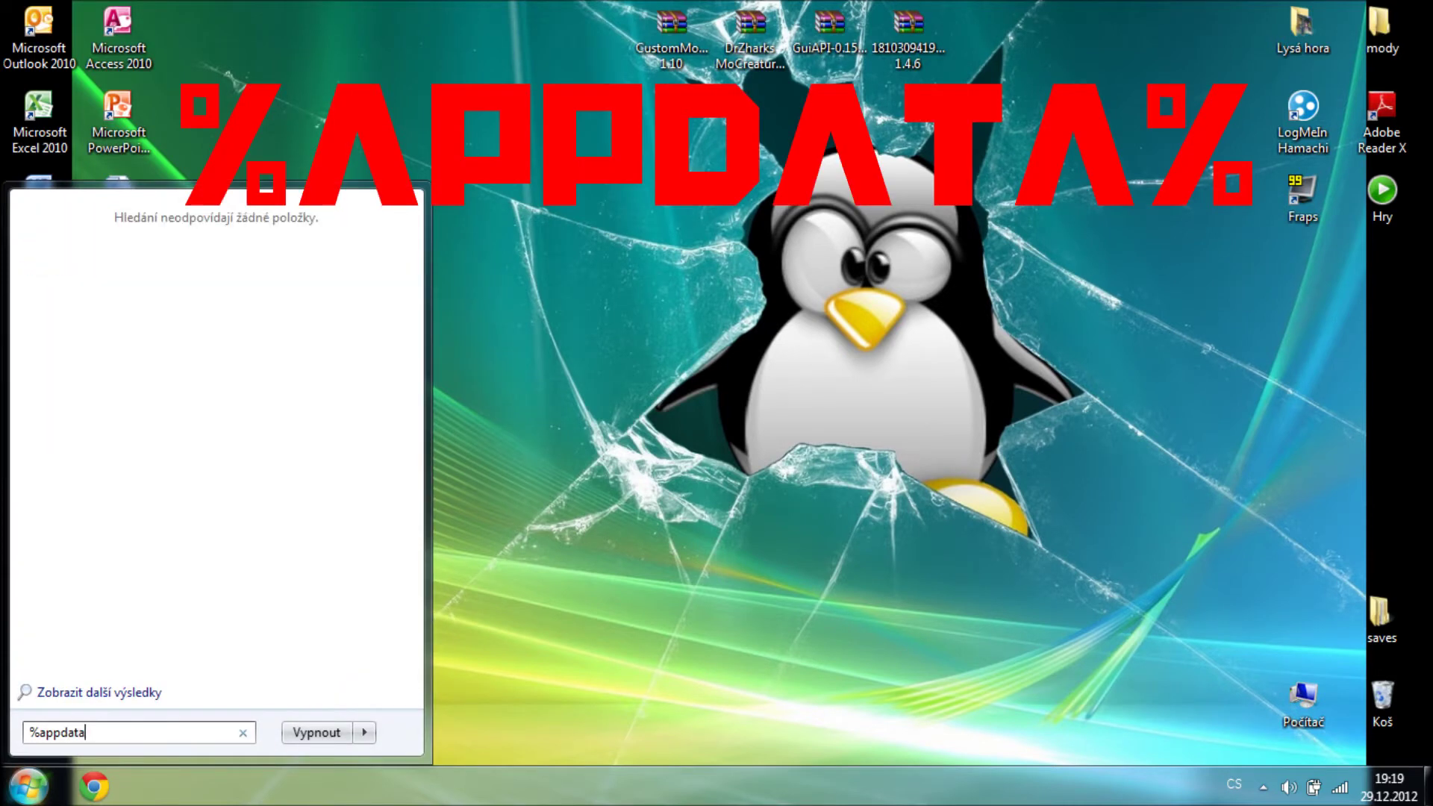
{"action": "key", "text": "Return"}
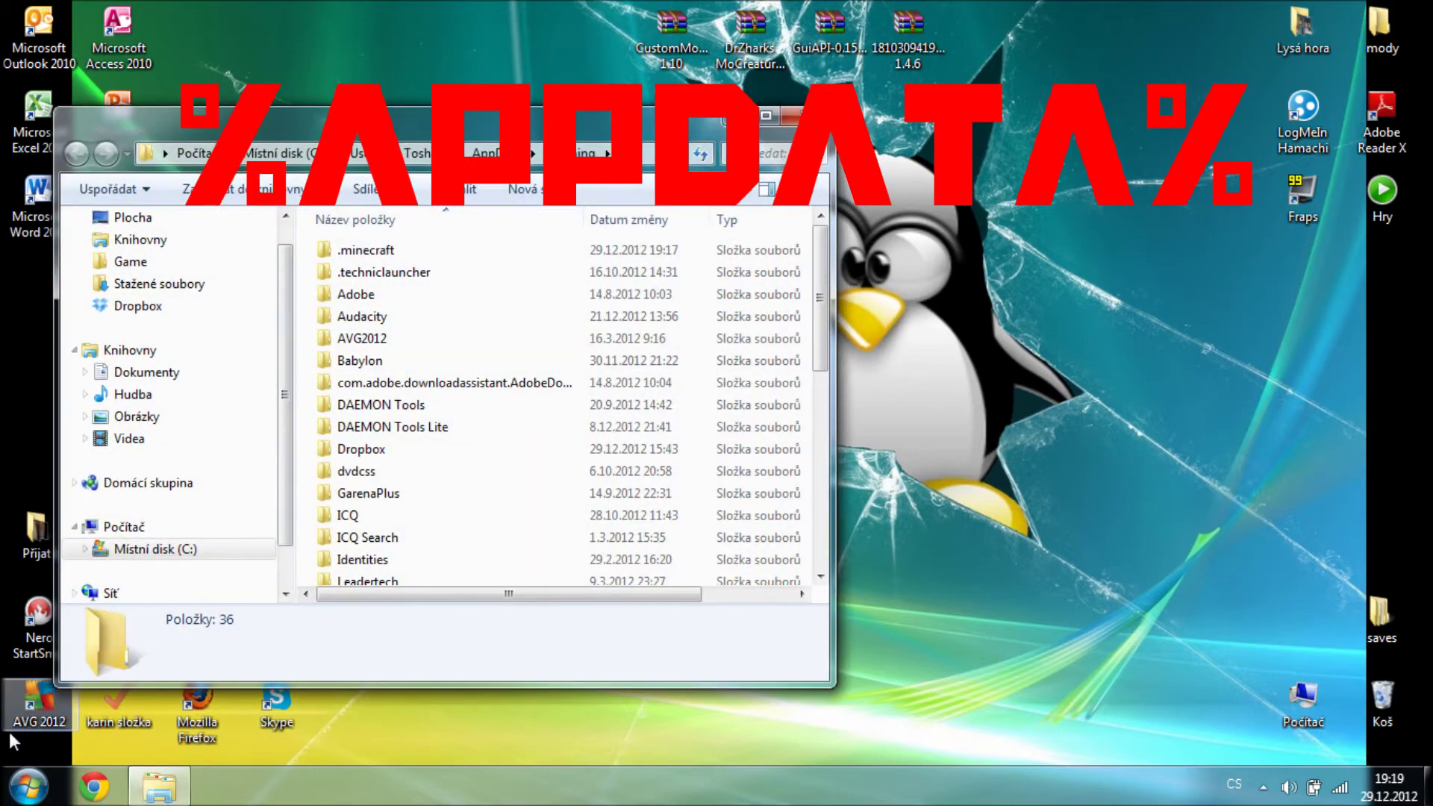
{"action": "left_click", "coordinate": [45, 789]}
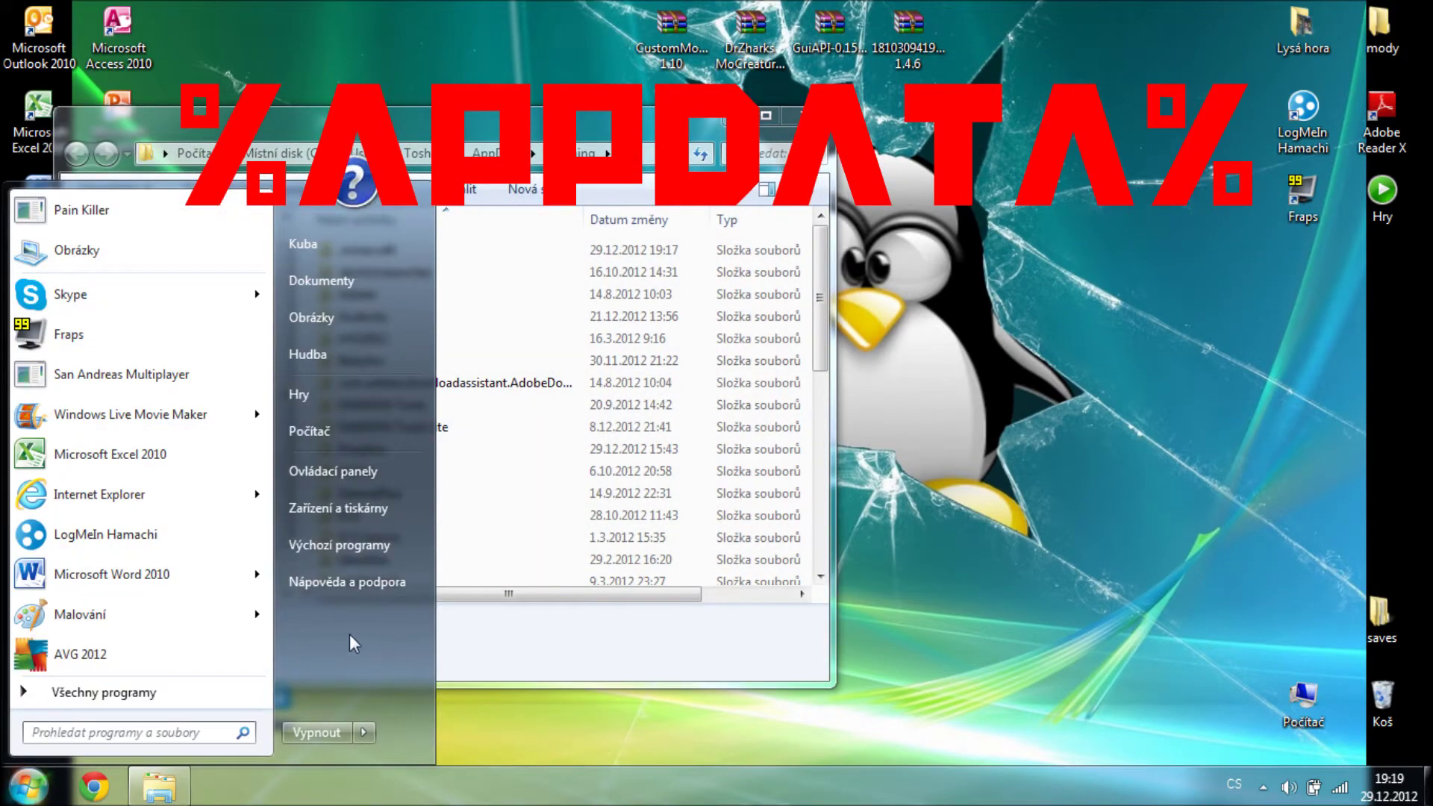
{"action": "left_click", "coordinate": [1157, 212]}
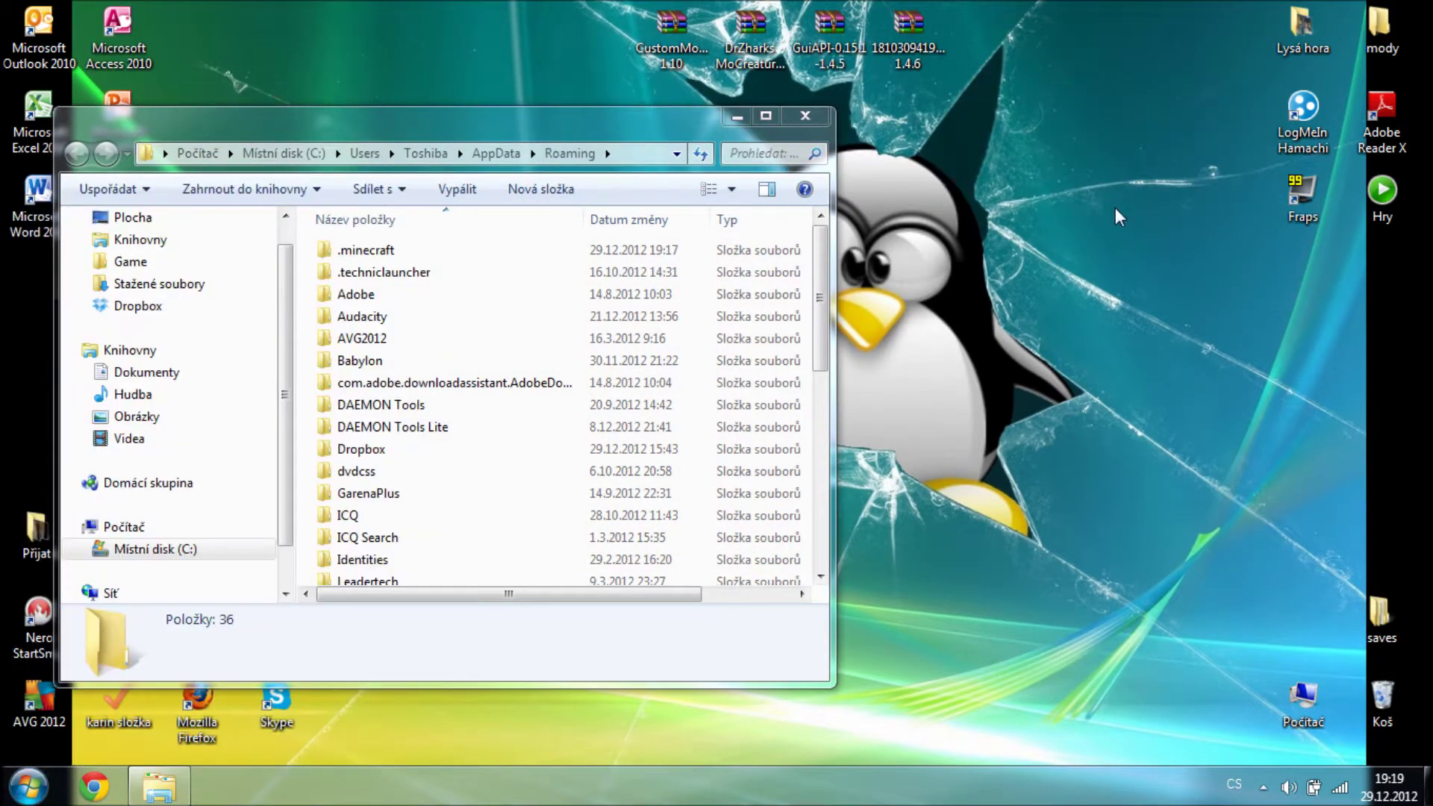
Open the minecraft jar file from the .minecraft\bin folder in WinRAR archiver
{"action": "double_click", "coordinate": [384, 254]}
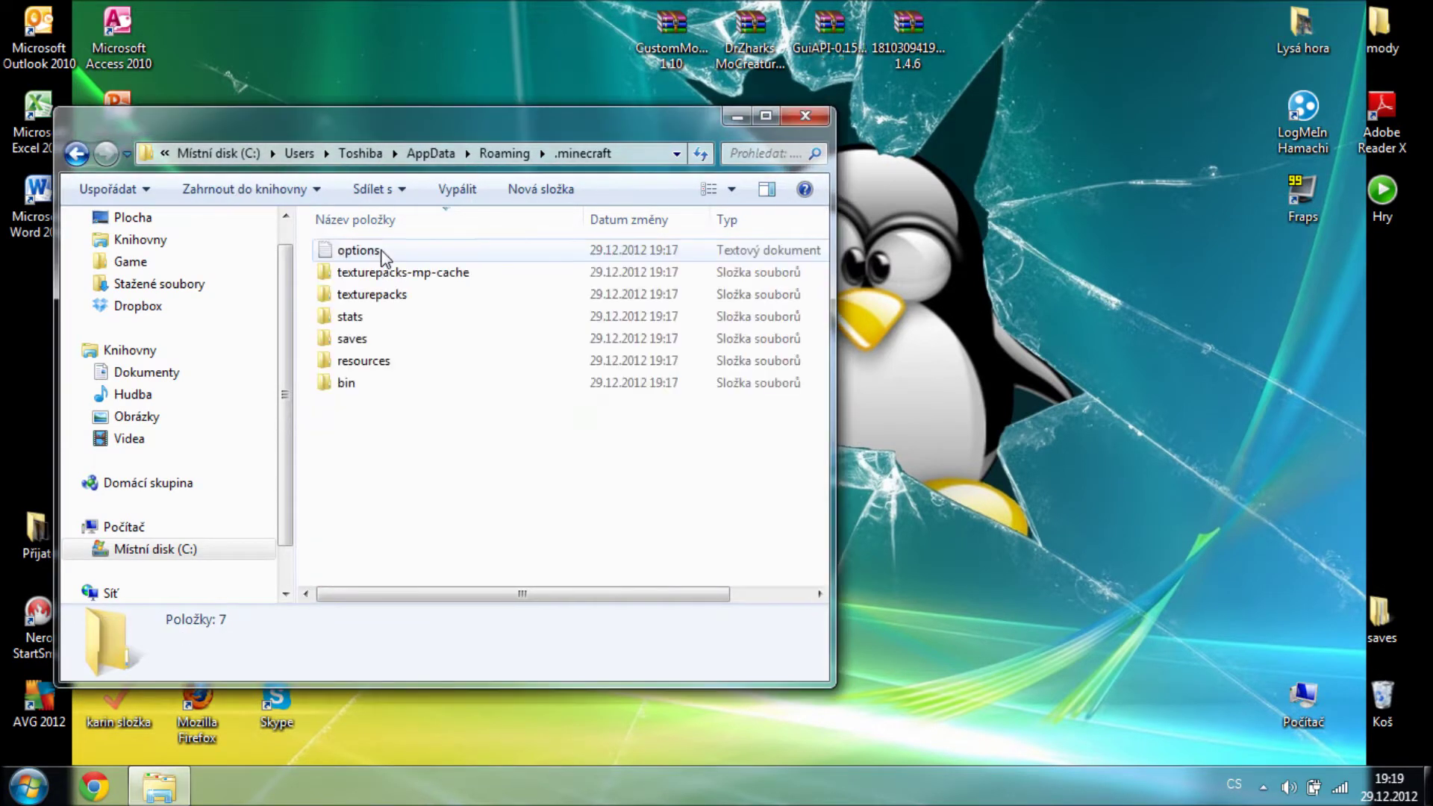
{"action": "double_click", "coordinate": [345, 383]}
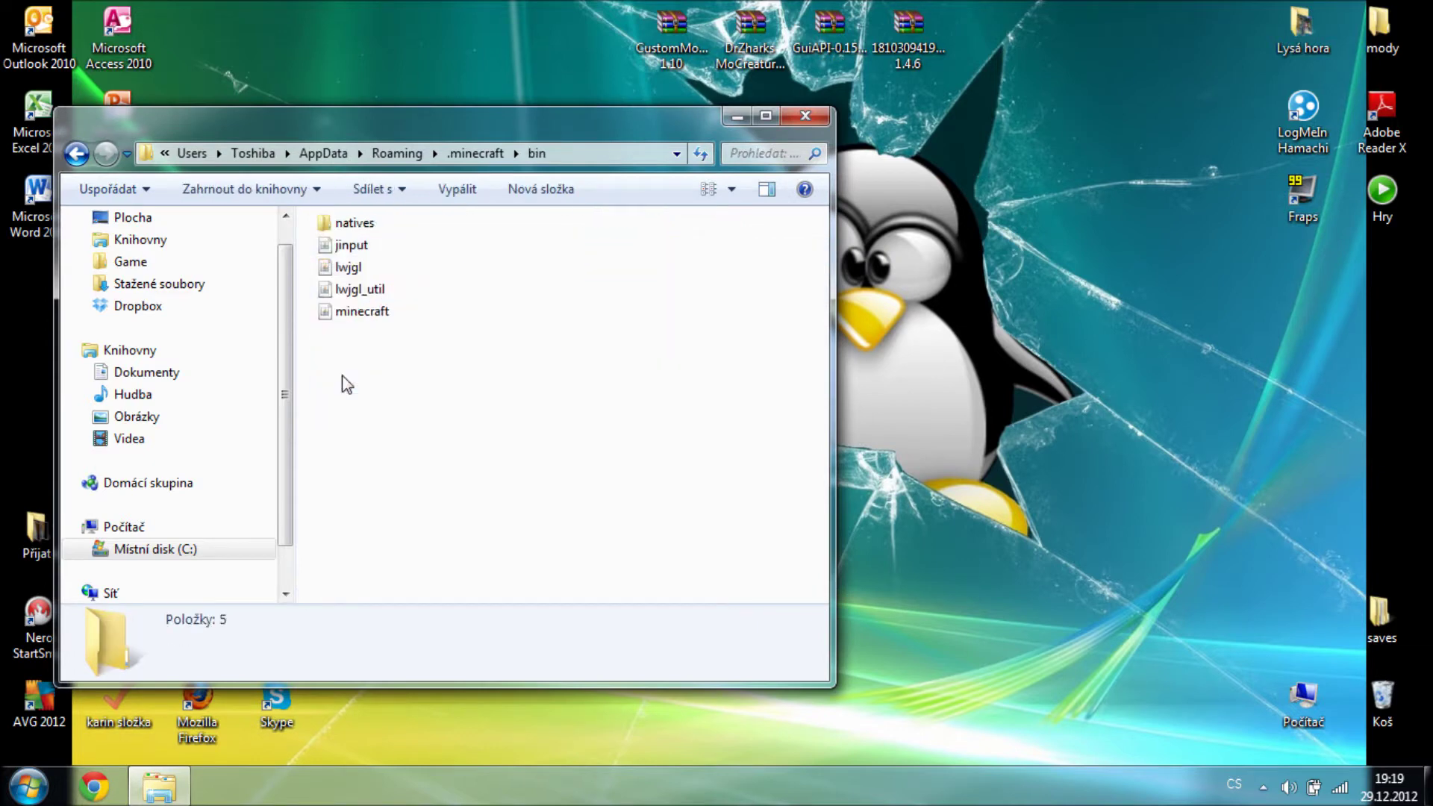
{"action": "left_click", "coordinate": [373, 308]}
{"action": "right_click", "coordinate": [374, 309]}
{"action": "mouse_move", "coordinate": [482, 388]}
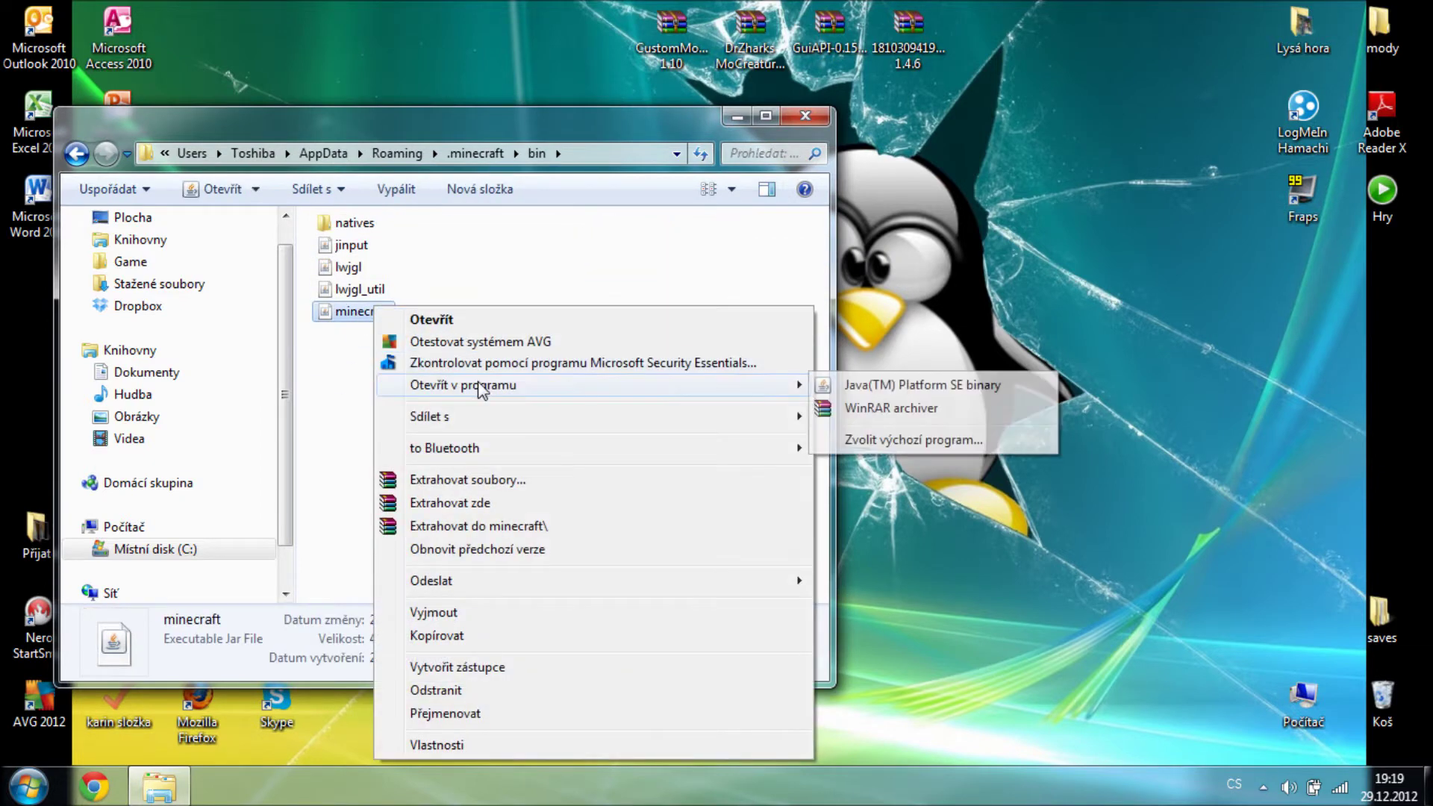
{"action": "left_click", "coordinate": [858, 409]}
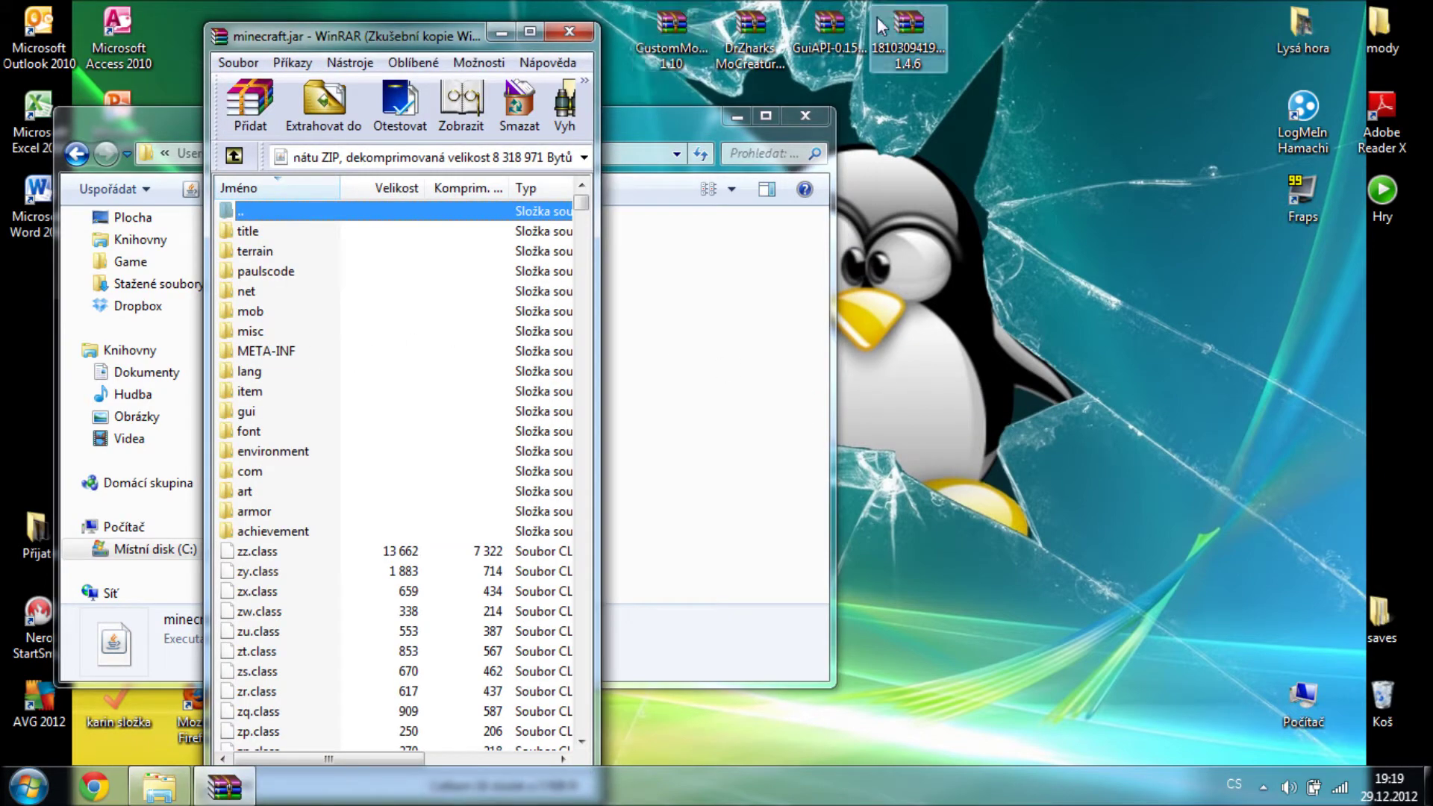
Open the Forge 1.4.6 zip from the desktop and place its window beside the minecraft.jar window
{"action": "left_click", "coordinate": [906, 41]}
{"action": "double_click", "coordinate": [906, 45]}
{"action": "left_click_drag", "start_coordinate": [474, 38], "coordinate": [980, 31]}
Select everything in the Forge 1.4.6 archive and add it to minecraft.jar with the default archive settings
{"action": "left_click", "coordinate": [841, 367]}
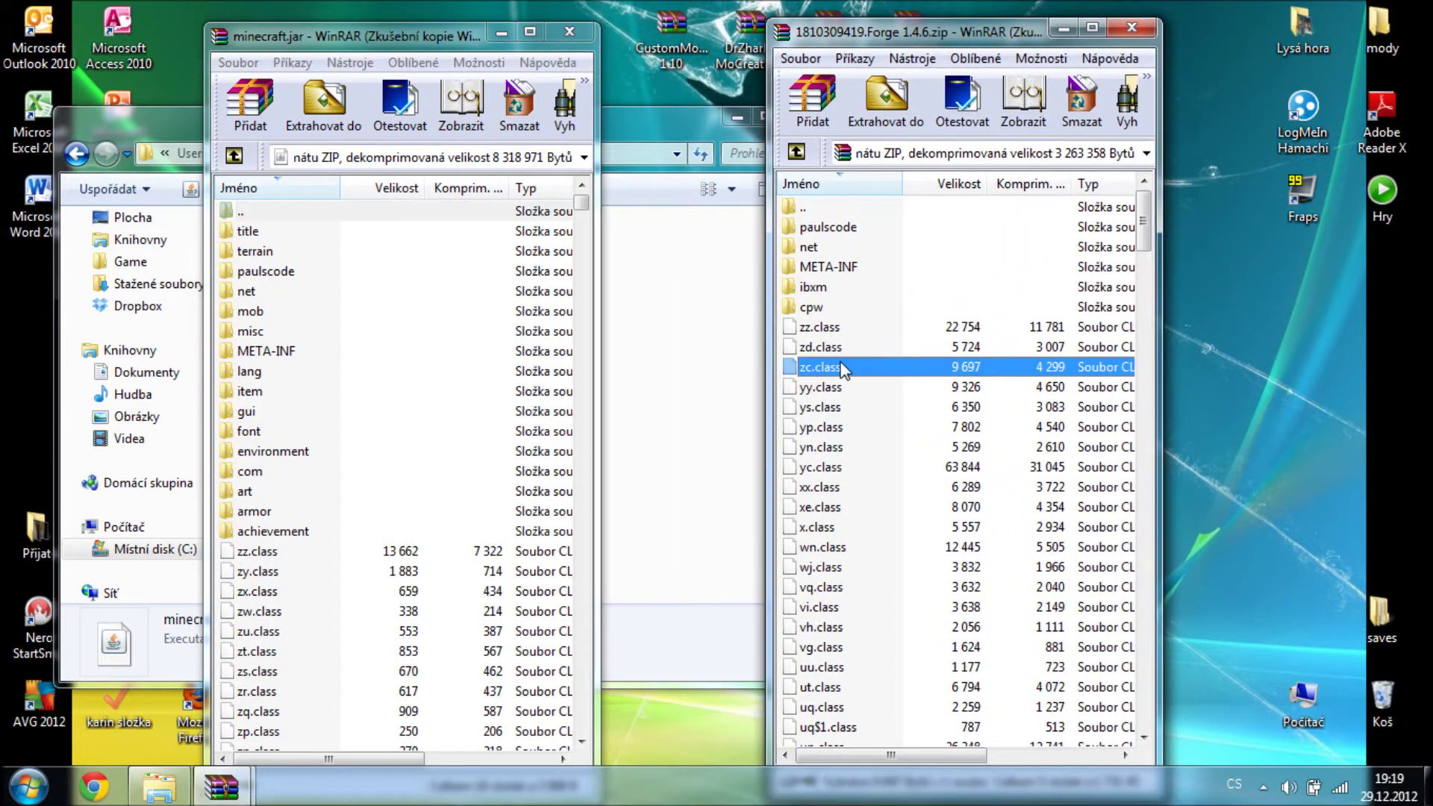
{"action": "left_click", "coordinate": [844, 249]}
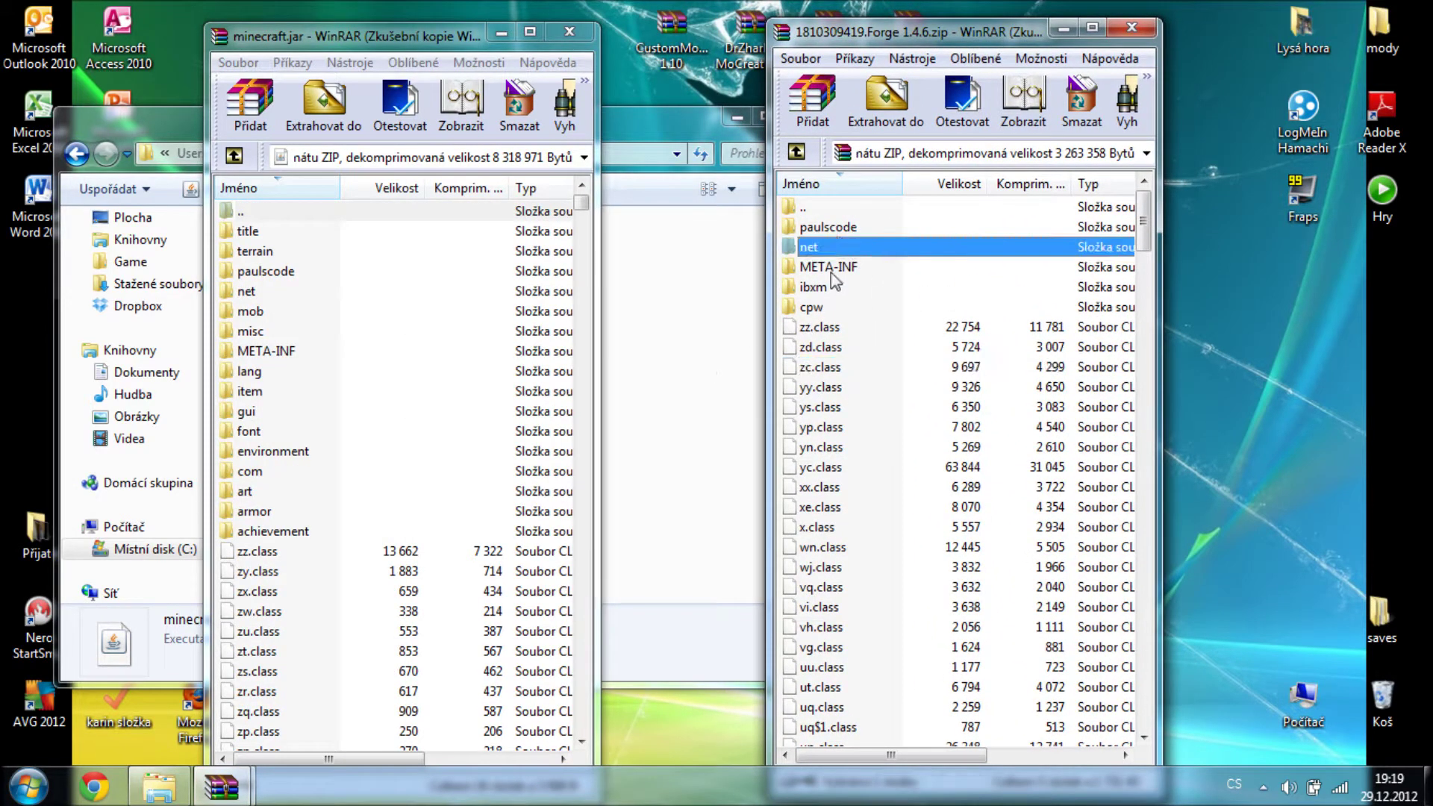
{"action": "right_click", "coordinate": [833, 252]}
{"action": "left_click", "coordinate": [844, 265]}
{"action": "left_click_drag", "start_coordinate": [836, 286], "coordinate": [809, 427]}
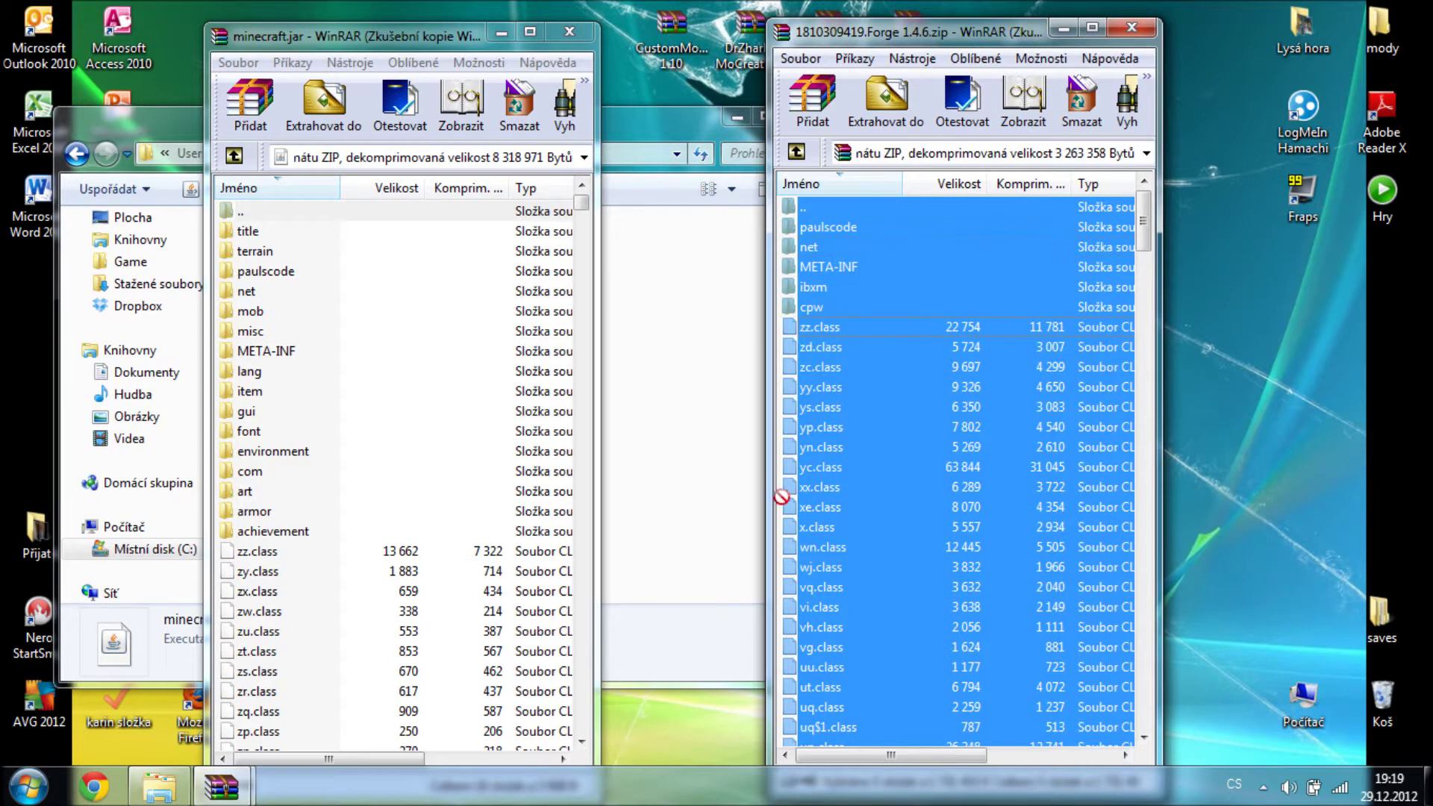
{"action": "left_click_drag", "start_coordinate": [484, 601], "coordinate": [475, 595]}
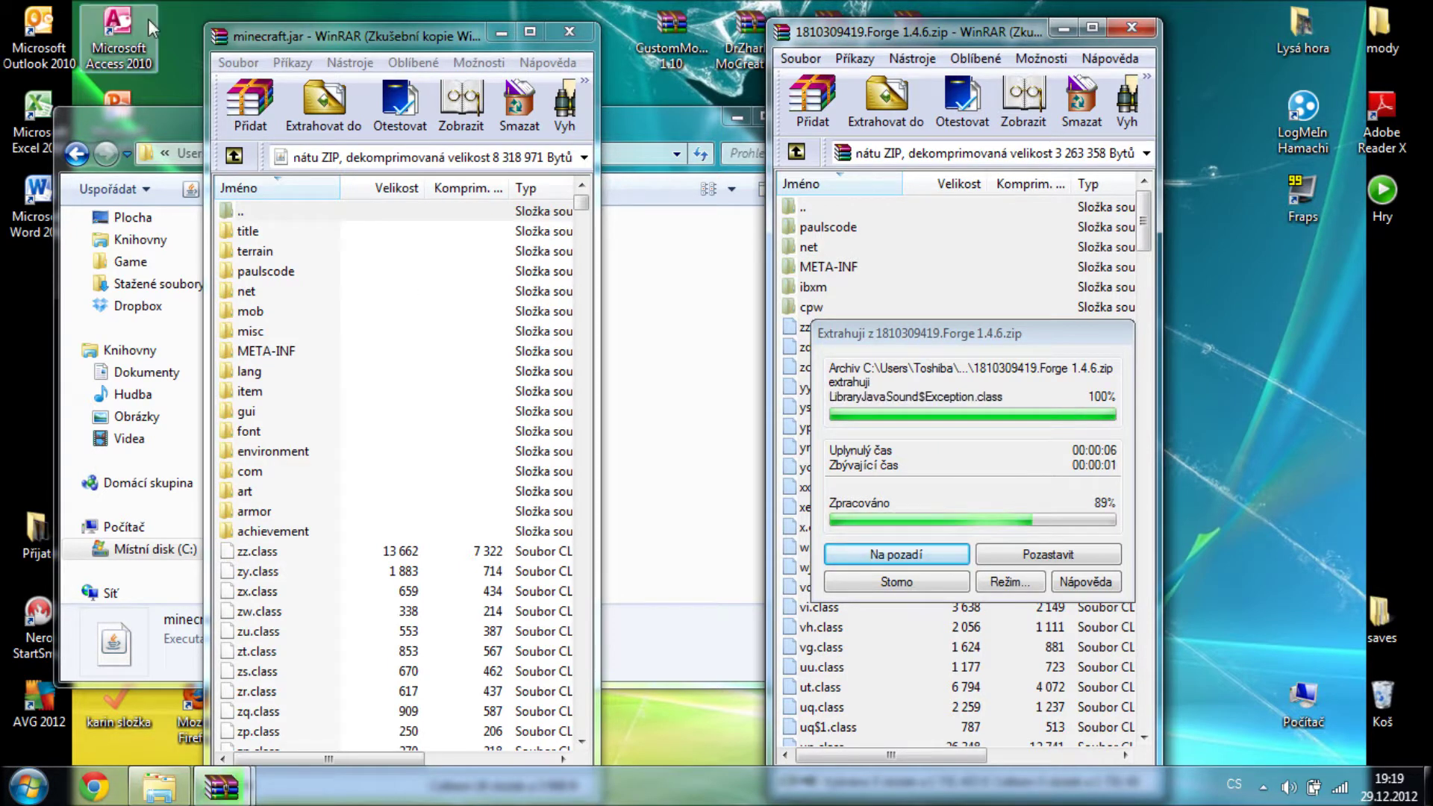
{"action": "left_click", "coordinate": [412, 594]}
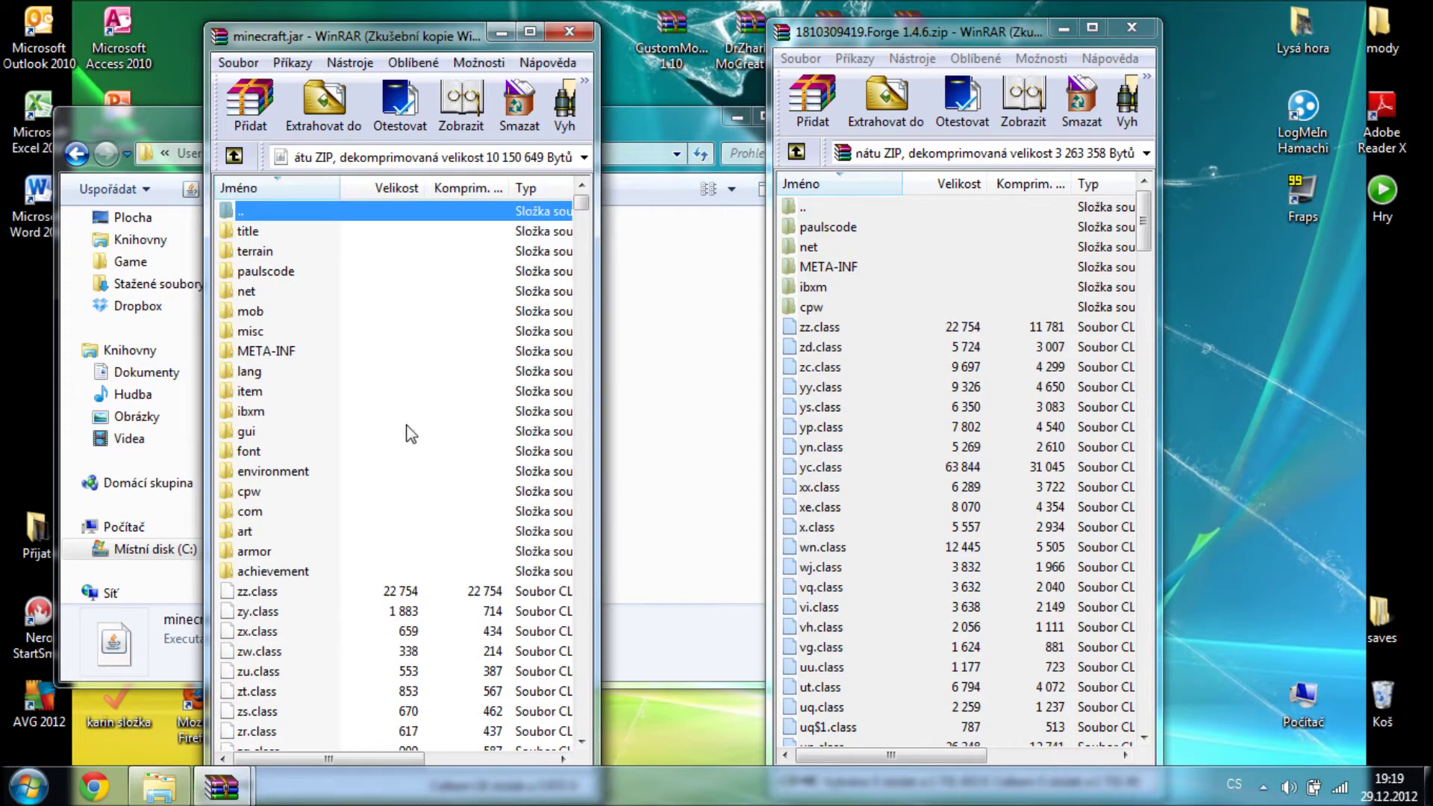
Delete the META-INF folder from minecraft.jar
{"action": "left_click", "coordinate": [286, 357]}
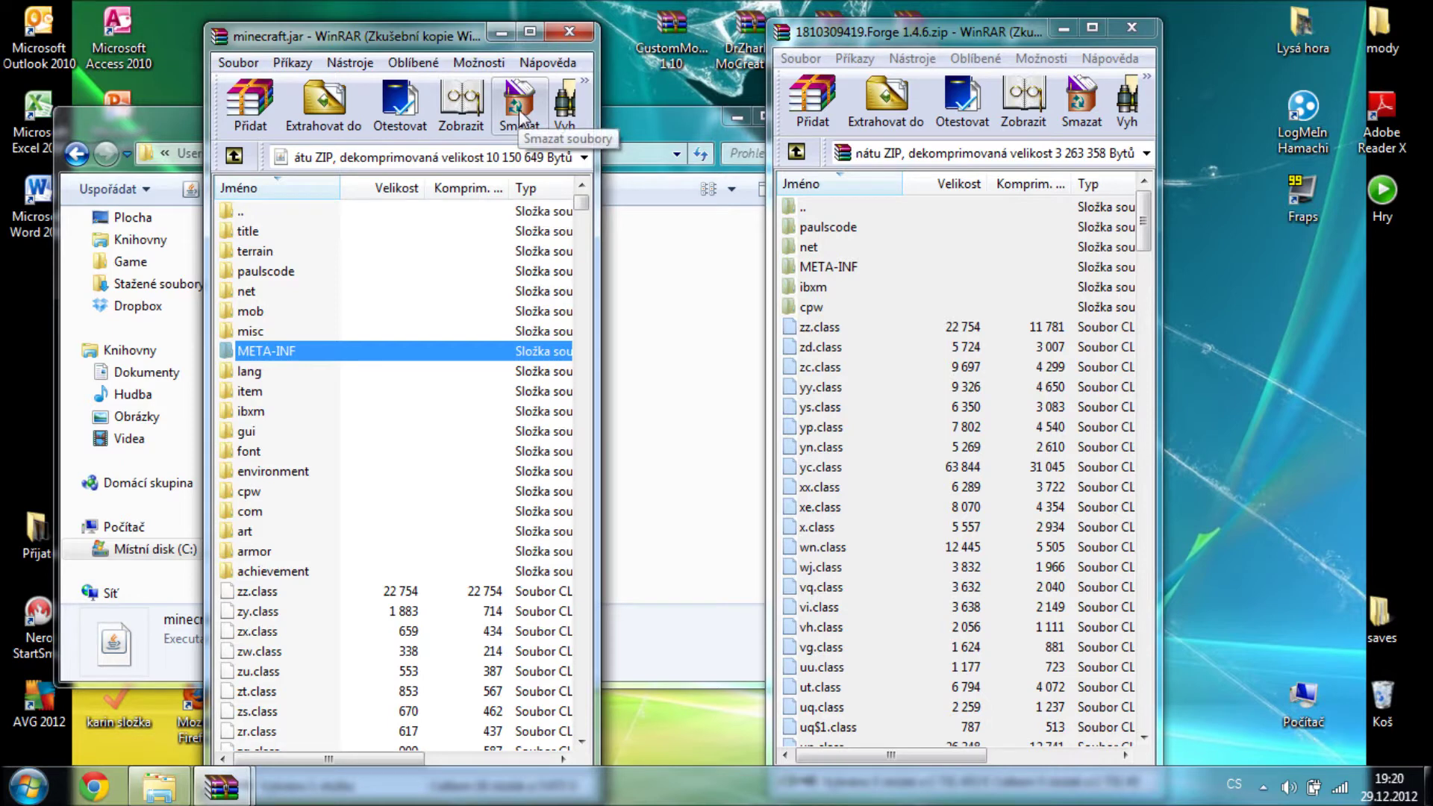
{"action": "right_click", "coordinate": [413, 352]}
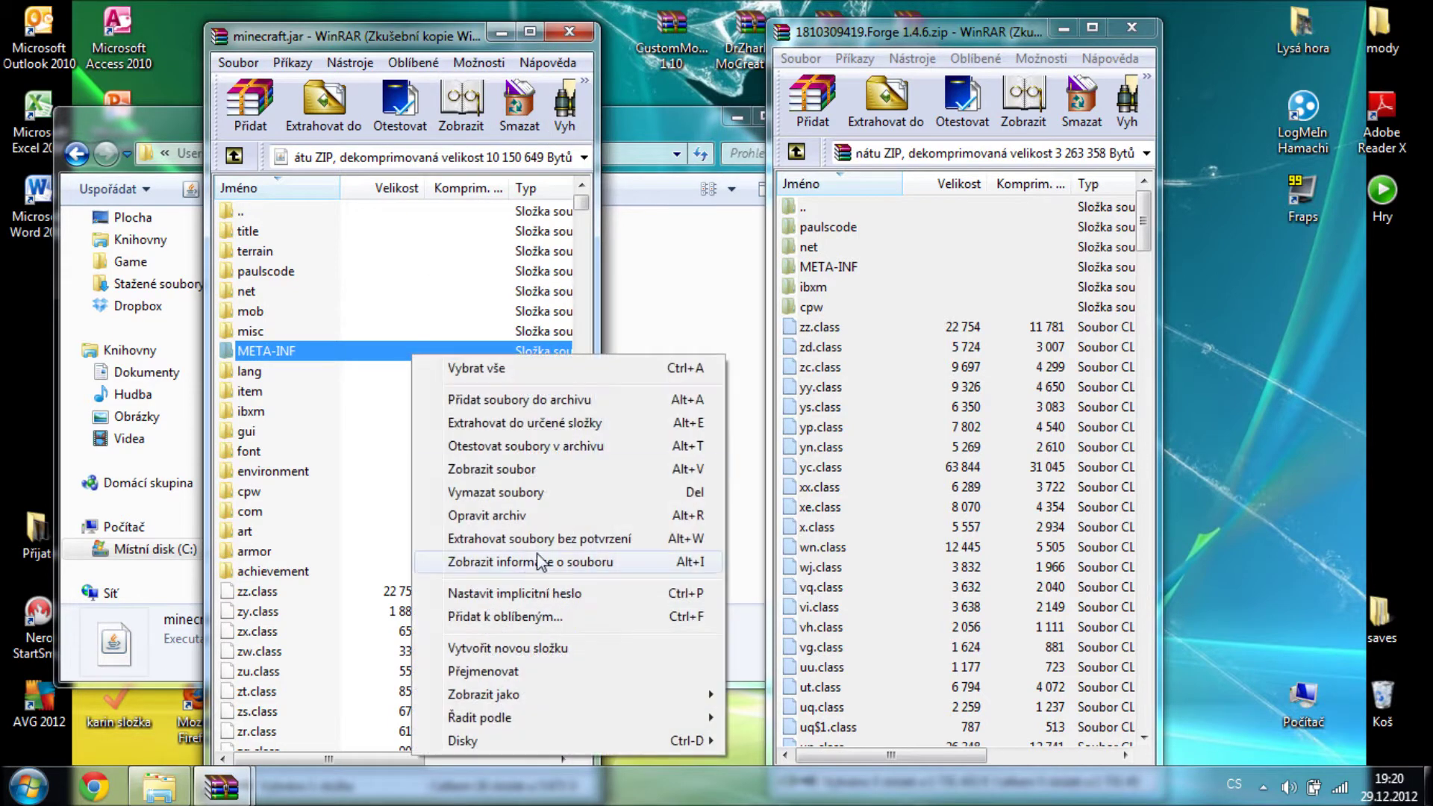
{"action": "left_click", "coordinate": [606, 489]}
{"action": "left_click", "coordinate": [737, 467]}
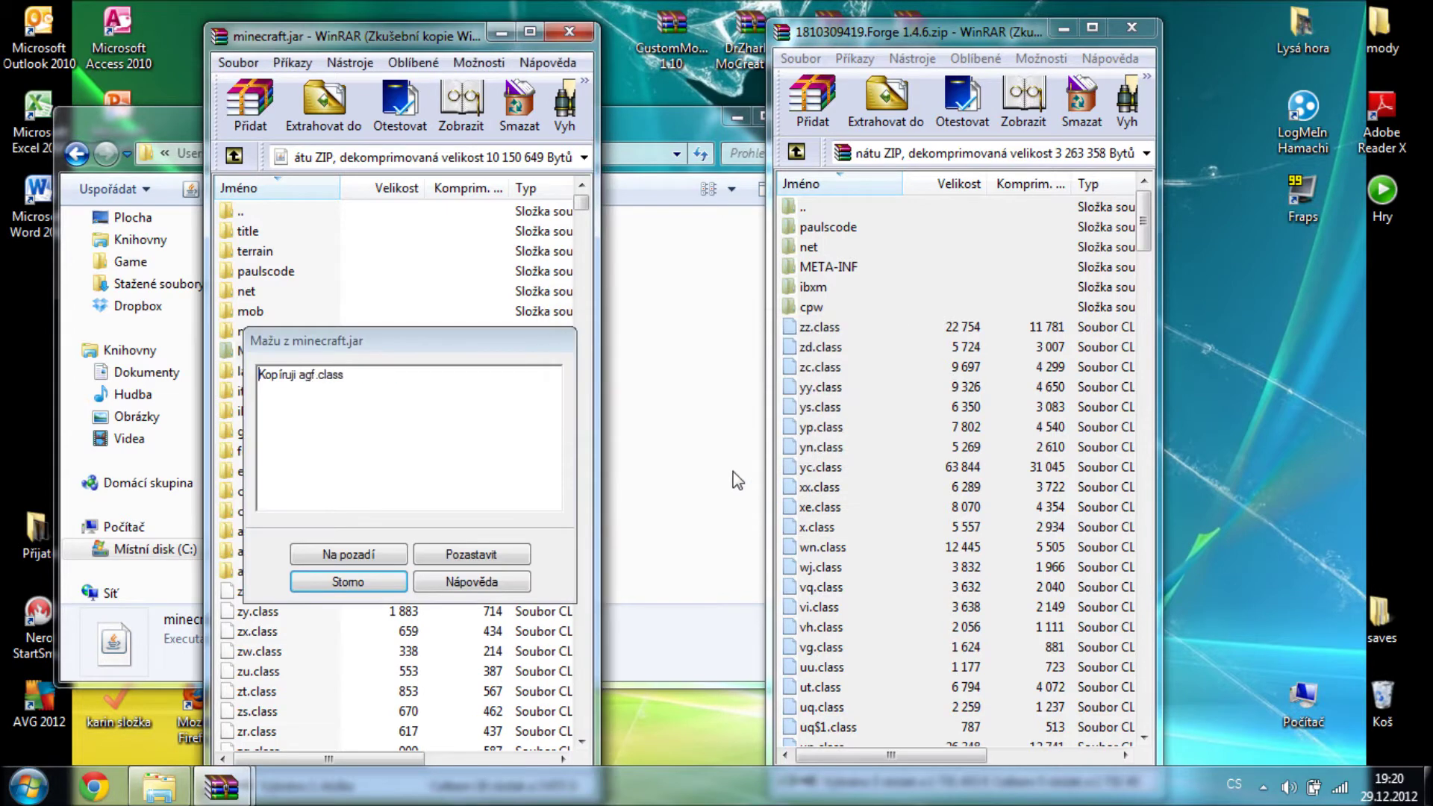
Close the Forge archive and move its zip file below the Hry icon on the desktop
{"action": "left_click", "coordinate": [1149, 28]}
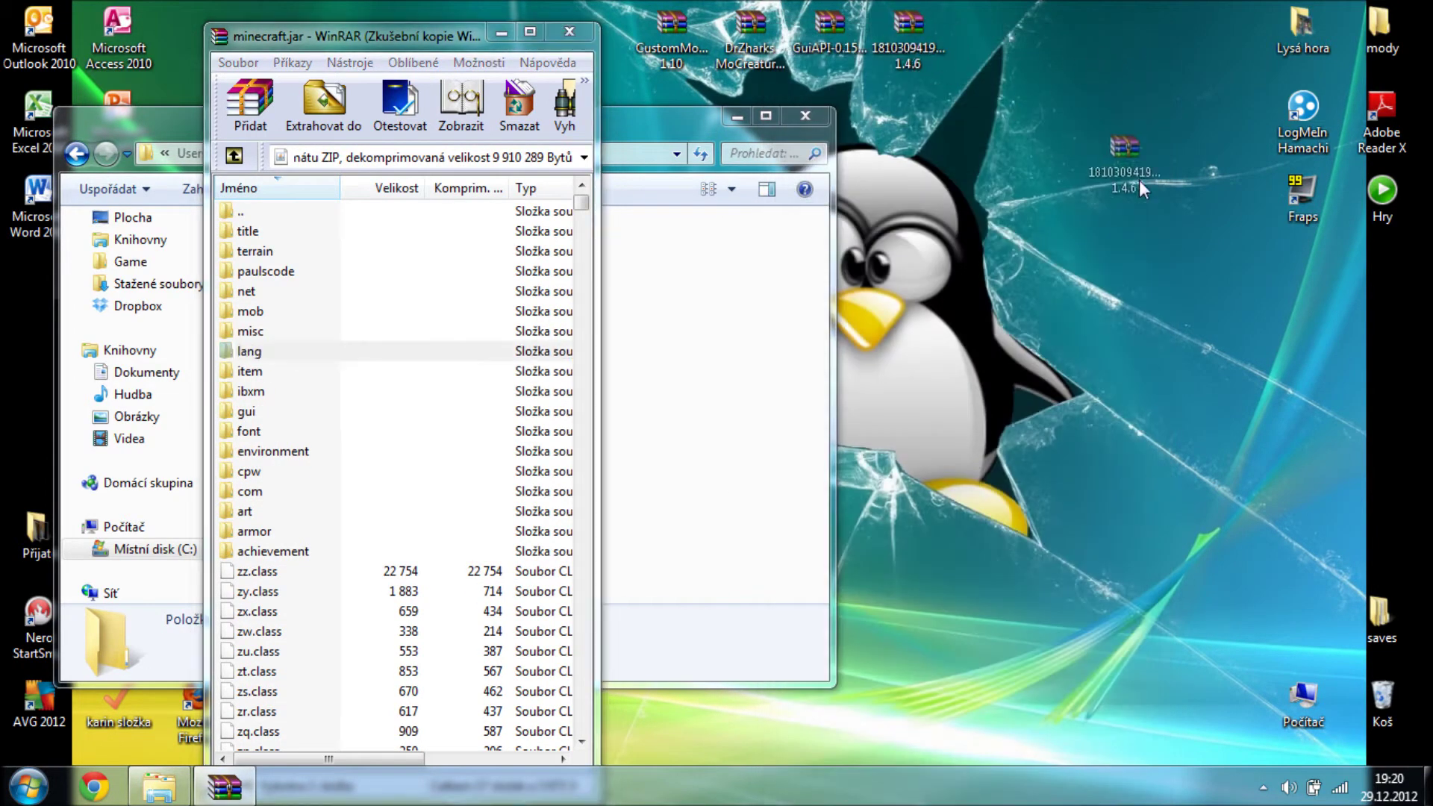
{"action": "left_click_drag", "start_coordinate": [1427, 343], "coordinate": [1391, 313]}
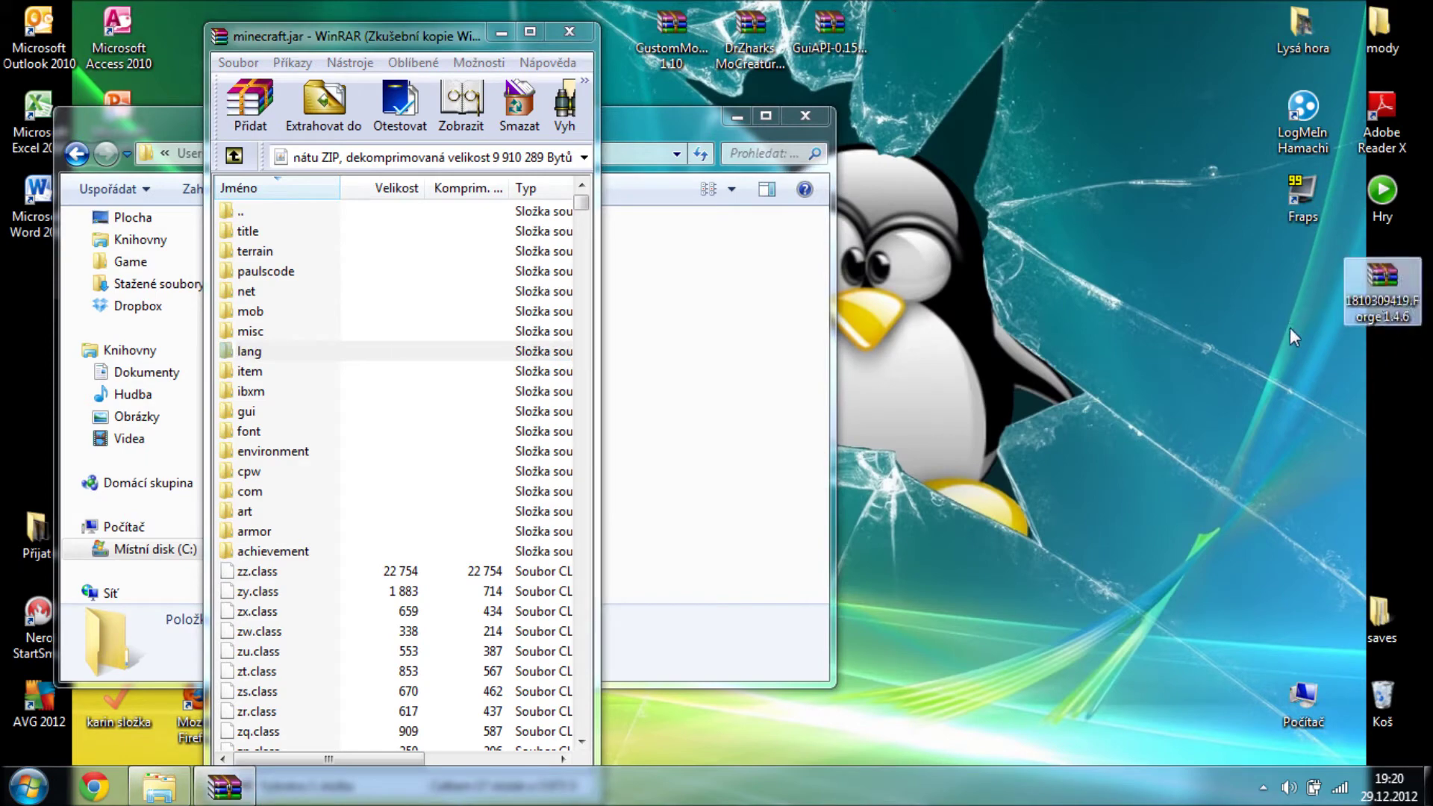
Open GuiAPI-0.15.1-1.4.5.zip and add all of its contents to minecraft.jar with the default archive settings
{"action": "double_click", "coordinate": [811, 51]}
{"action": "left_click", "coordinate": [842, 367]}
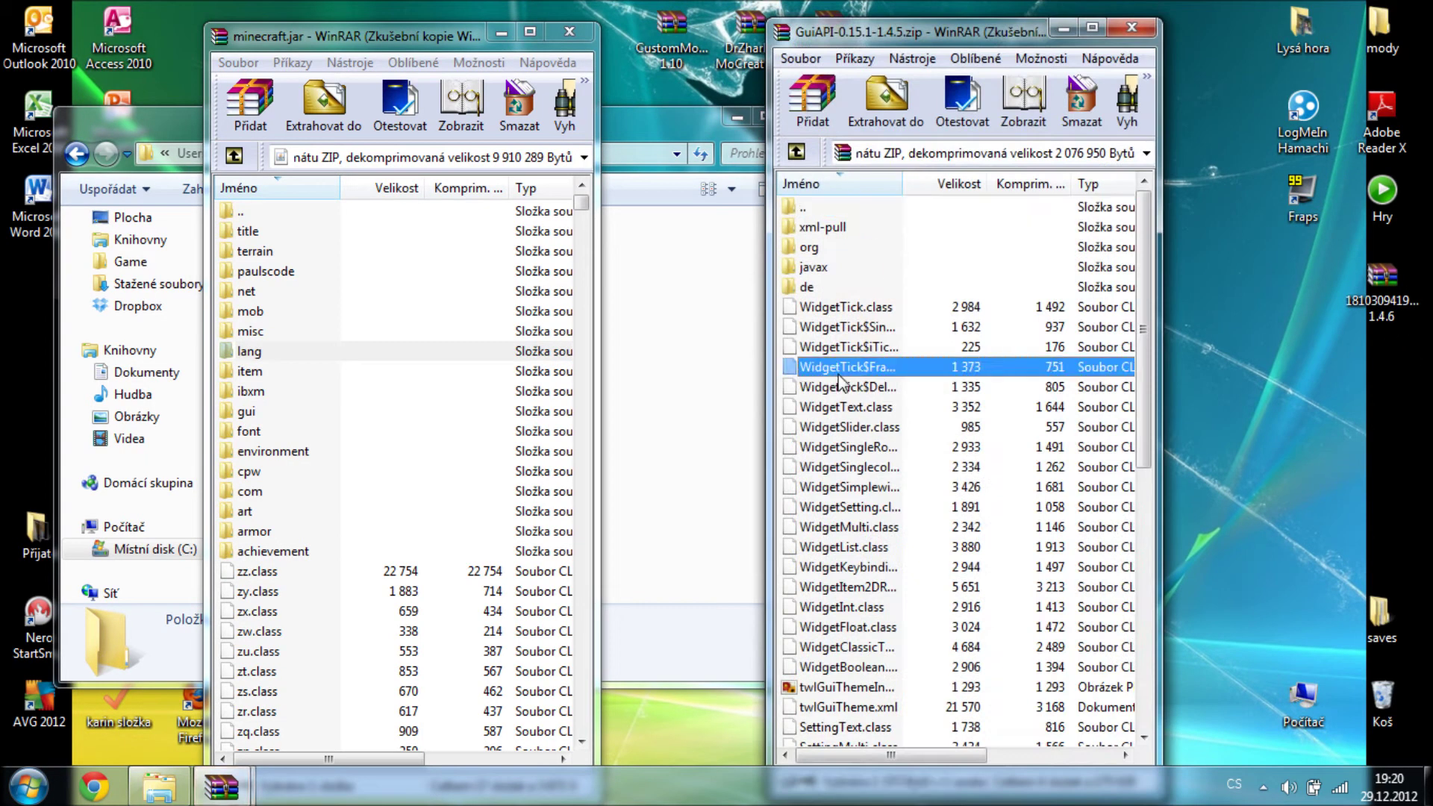
{"action": "right_click", "coordinate": [842, 367]}
{"action": "left_click", "coordinate": [963, 378]}
{"action": "left_click_drag", "start_coordinate": [831, 401], "coordinate": [361, 670]}
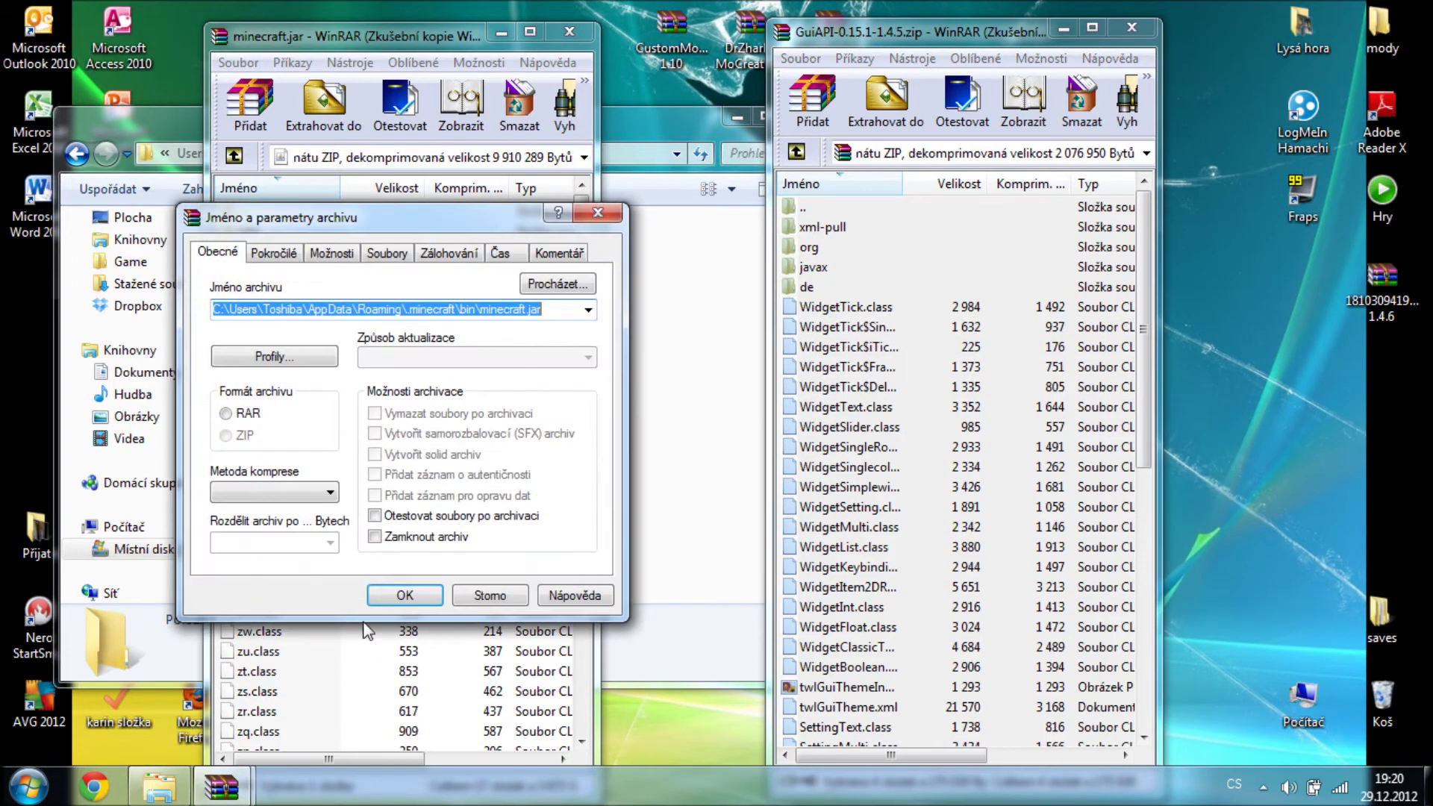
{"action": "left_click", "coordinate": [404, 594]}
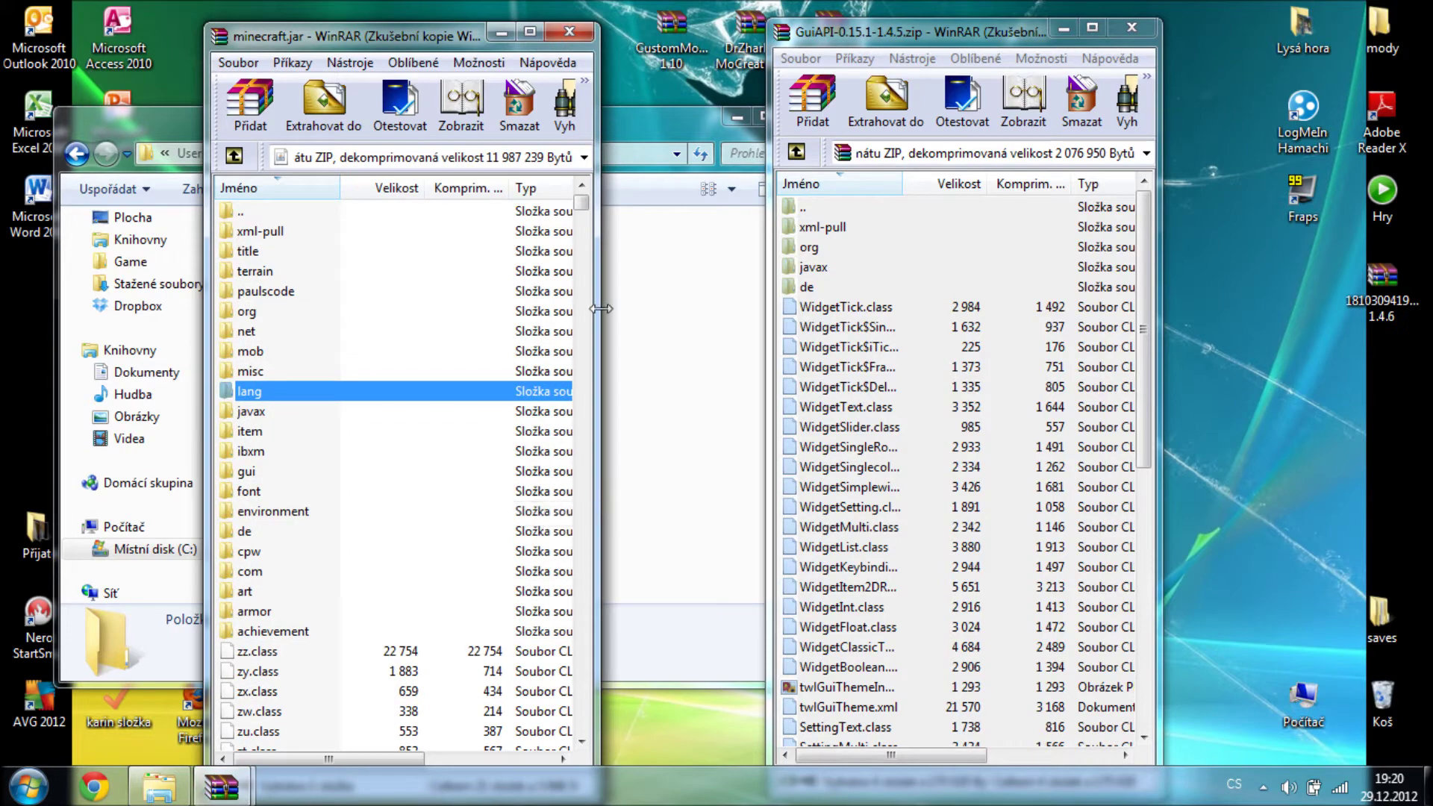
Close both archives and the bin folder, and move the GuiAPI zip below the Forge zip on the desktop
{"action": "left_click", "coordinate": [1131, 28]}
{"action": "left_click", "coordinate": [568, 31]}
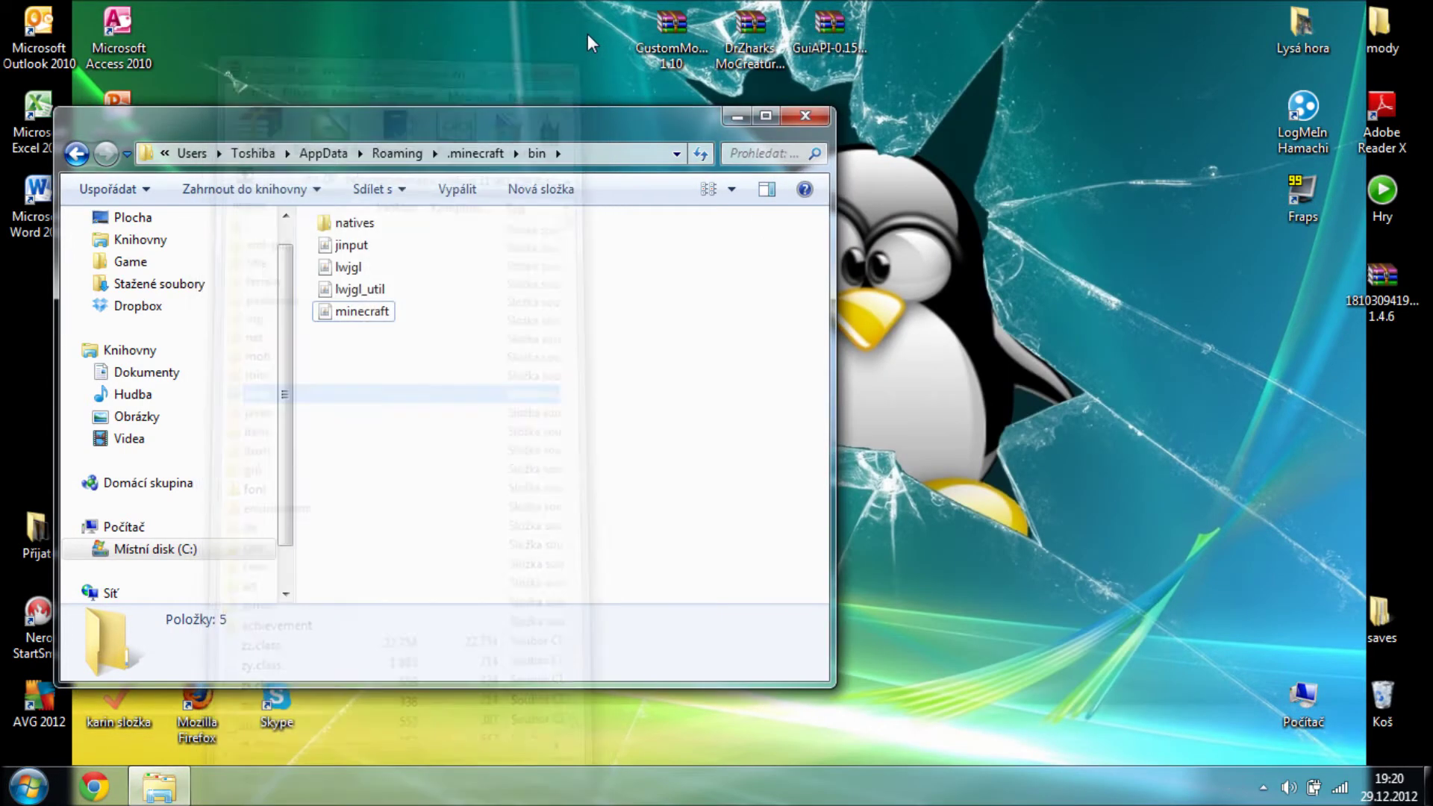
{"action": "left_click", "coordinate": [805, 117]}
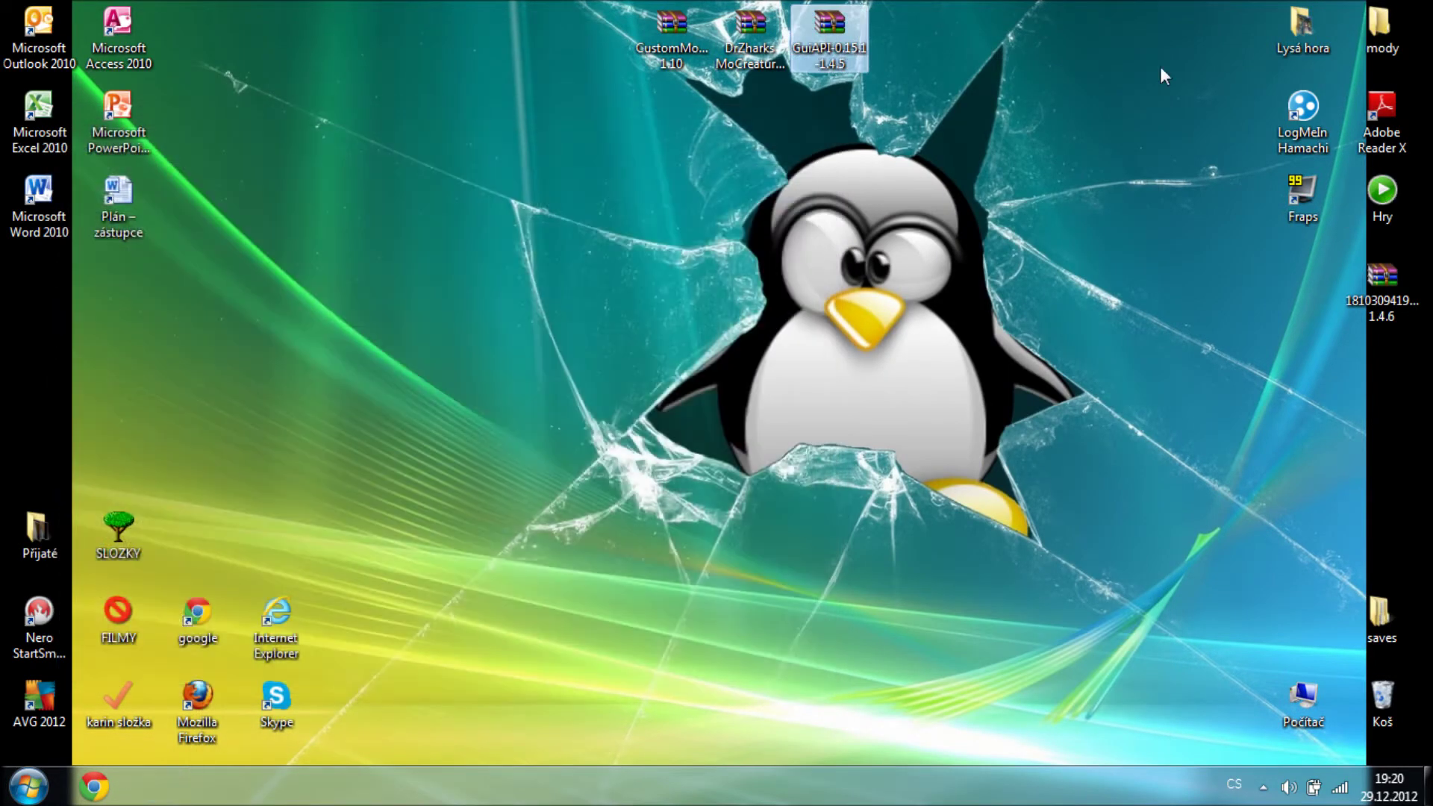
{"action": "left_click_drag", "start_coordinate": [843, 37], "coordinate": [1386, 367]}
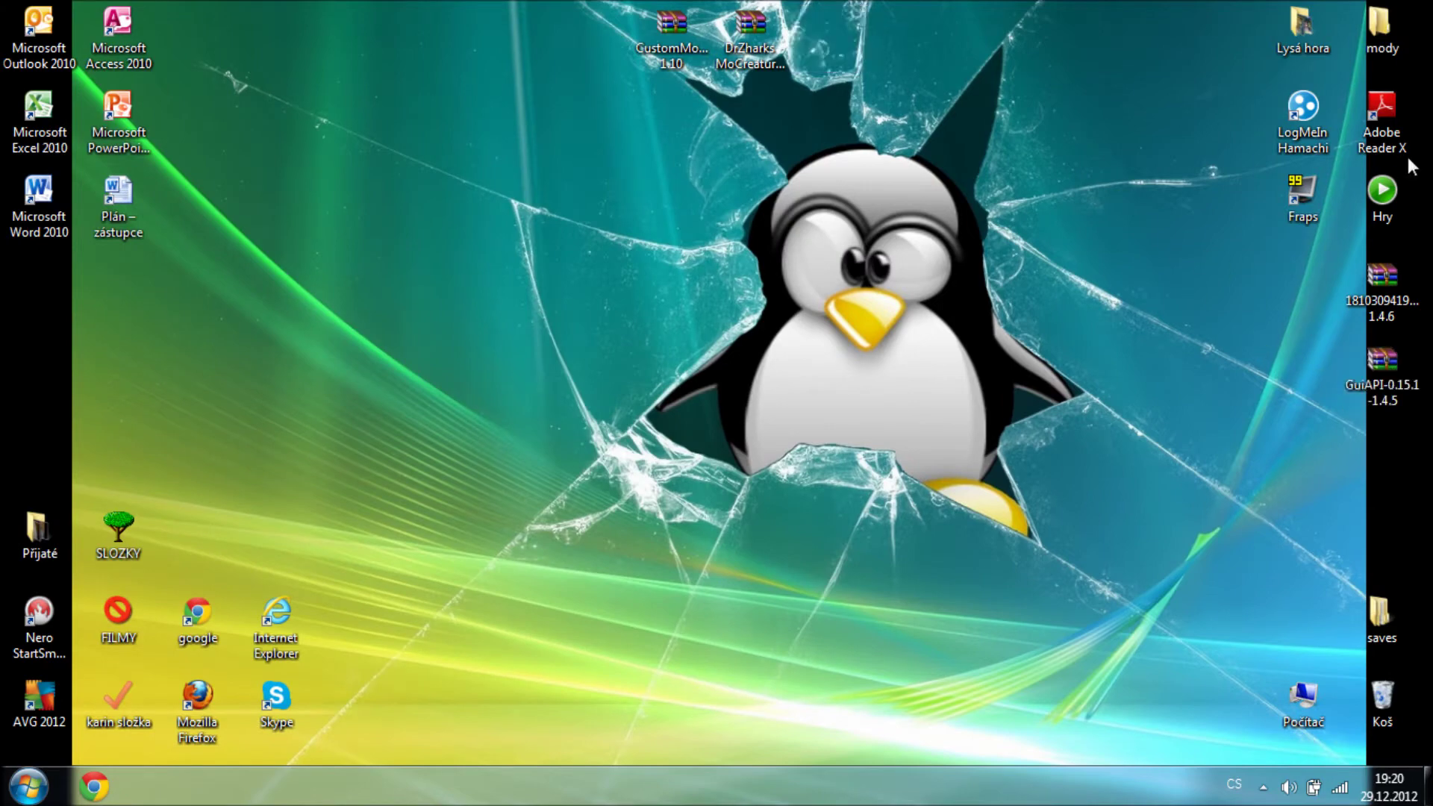
Launch MinecraftSP from the Hry games folder and enter the game so Forge starts its setup
{"action": "double_click", "coordinate": [1382, 192]}
{"action": "double_click", "coordinate": [409, 426]}
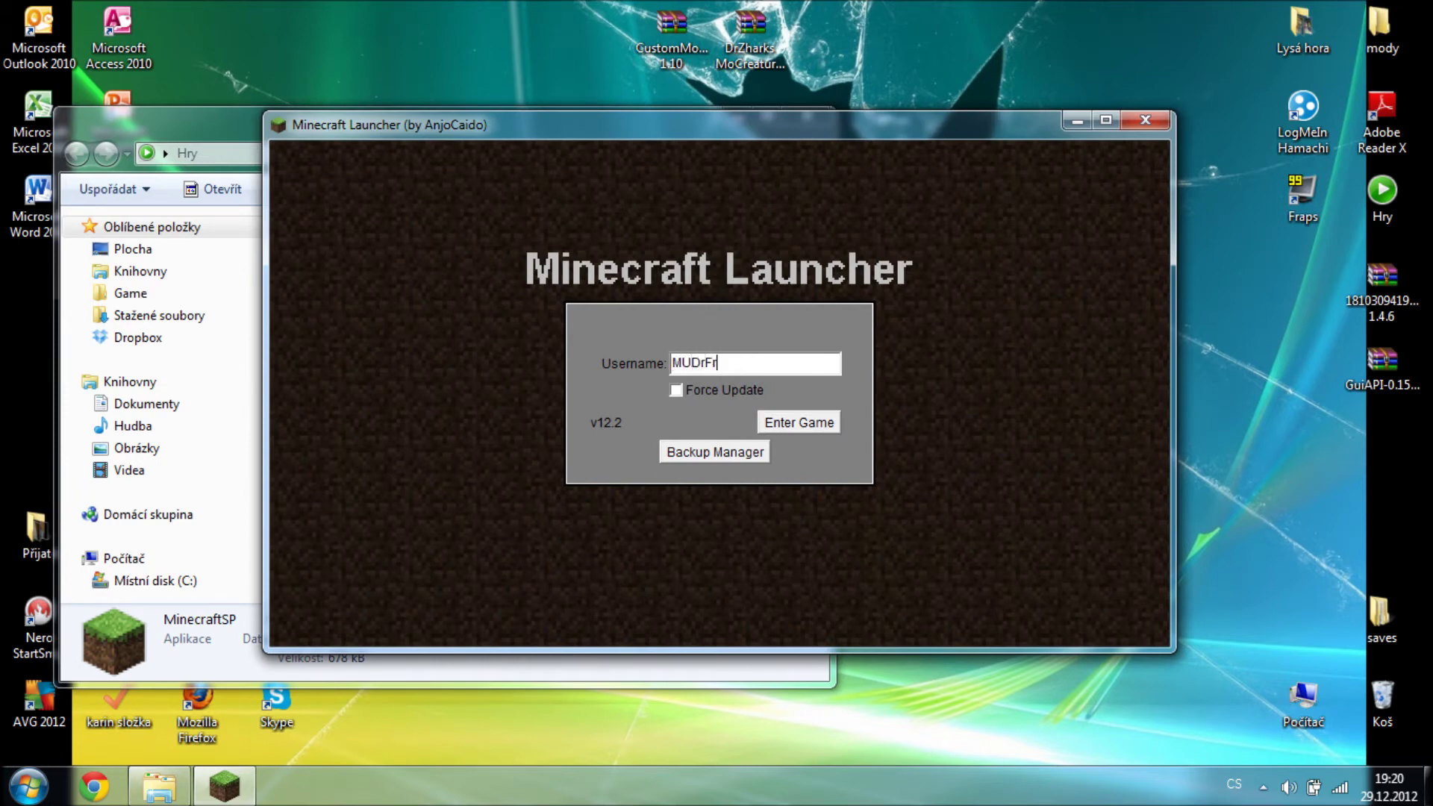
{"action": "left_click", "coordinate": [799, 423]}
{"action": "left_click", "coordinate": [186, 128]}
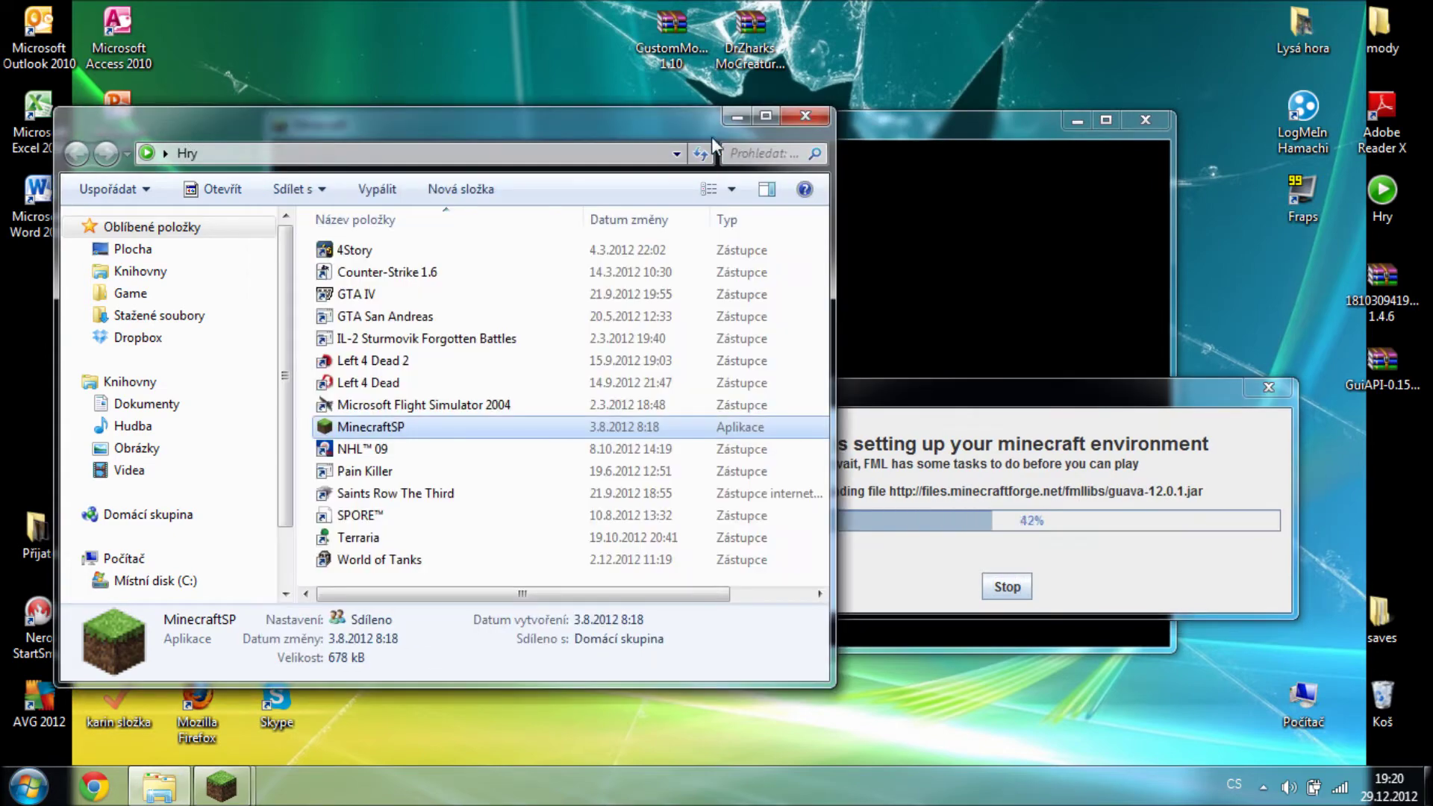
Close the Hry folder, examine the Forge Mod Loader, Minecraft Forge and mod_GuiAPI entries in Minecraft's mod list, and quit the game
{"action": "left_click", "coordinate": [820, 116]}
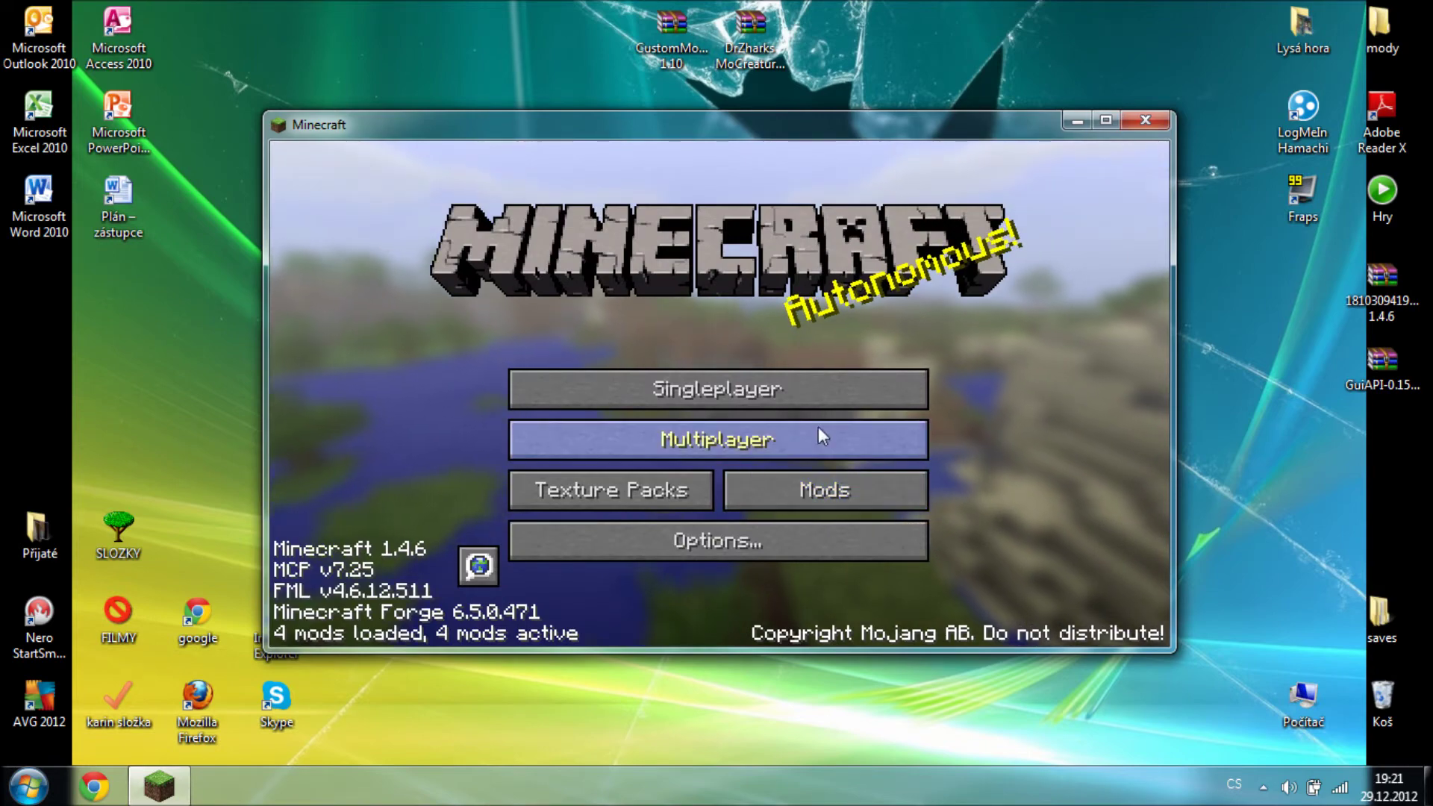
{"action": "left_click", "coordinate": [814, 493]}
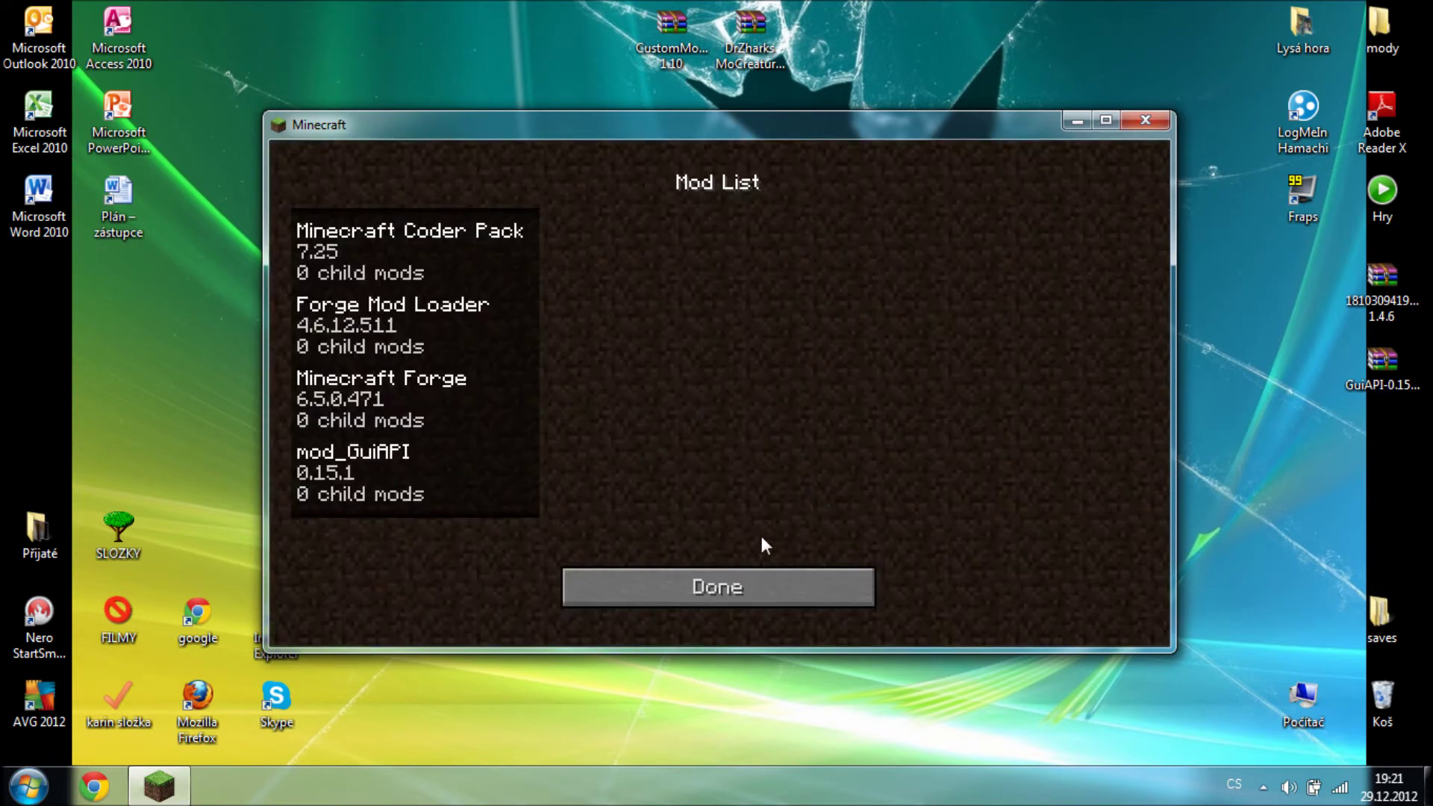
{"action": "left_click", "coordinate": [448, 336]}
{"action": "left_click", "coordinate": [425, 403]}
{"action": "left_click", "coordinate": [405, 474]}
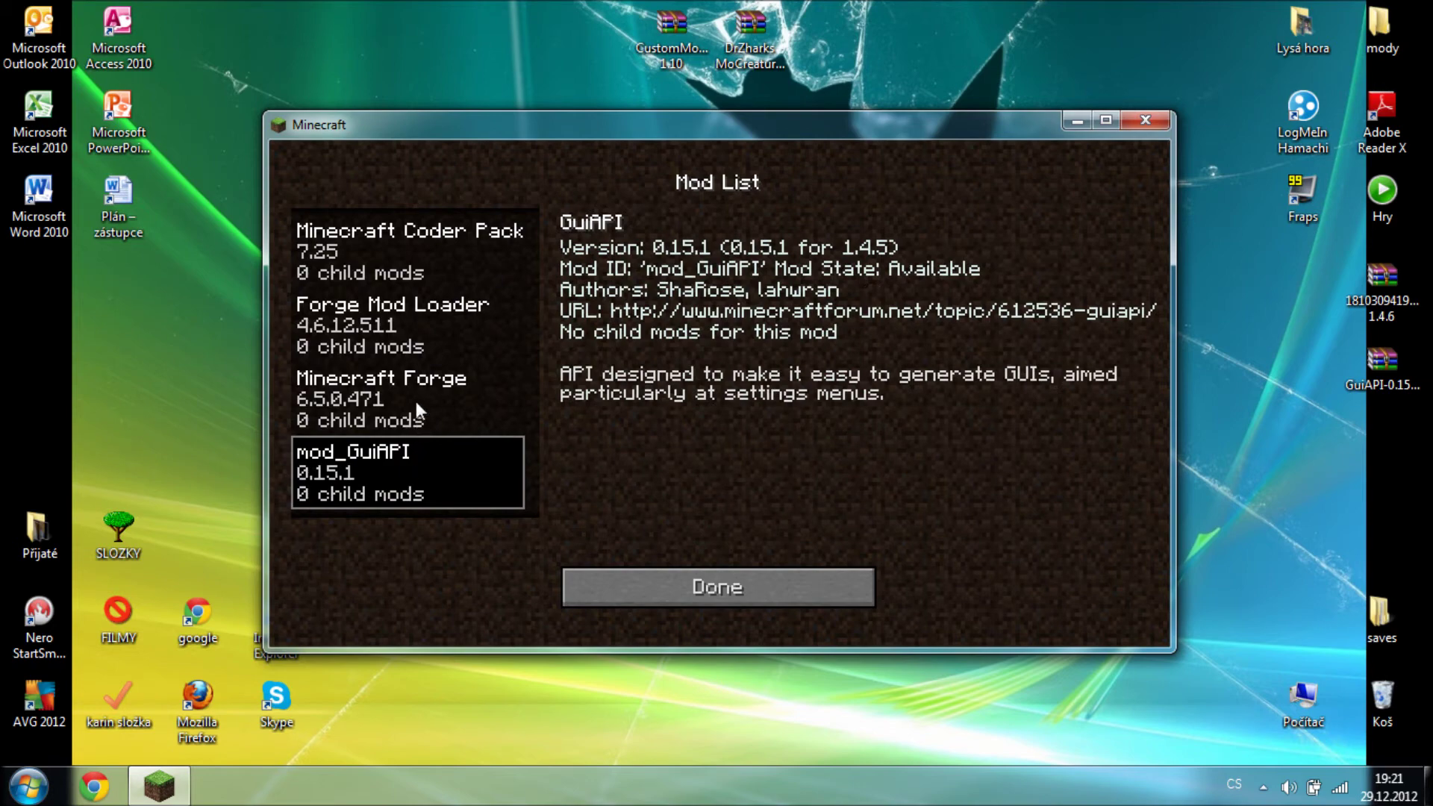
{"action": "left_click", "coordinate": [1146, 124]}
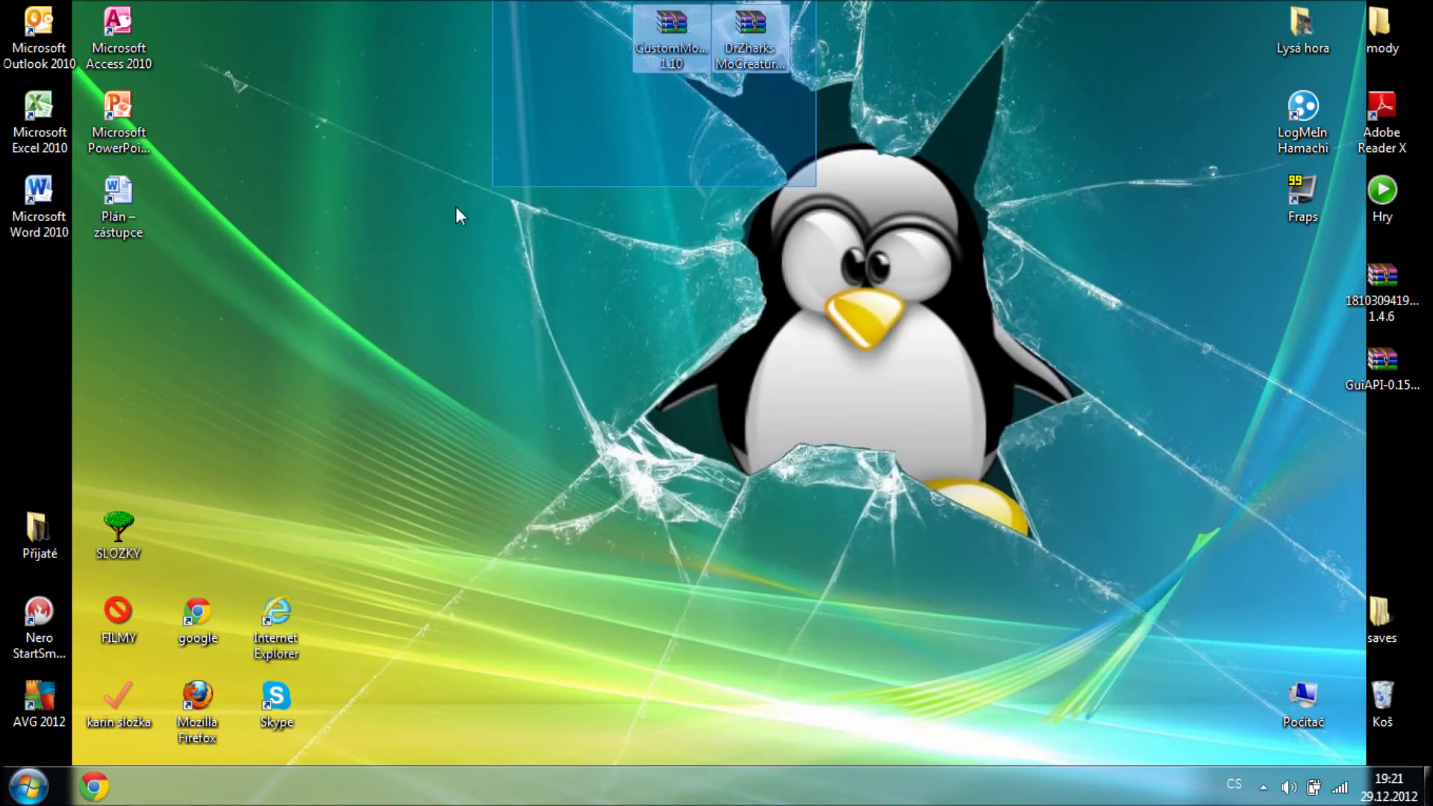
Move the CustomMobSpawner 1.10 and DrZharks MoCreatures Mod v4.4.0 archives from the desktop into .minecraft's mods folder under %Appdata%, and close the folder
{"action": "key", "text": "super"}
{"action": "type", "text": "%"}
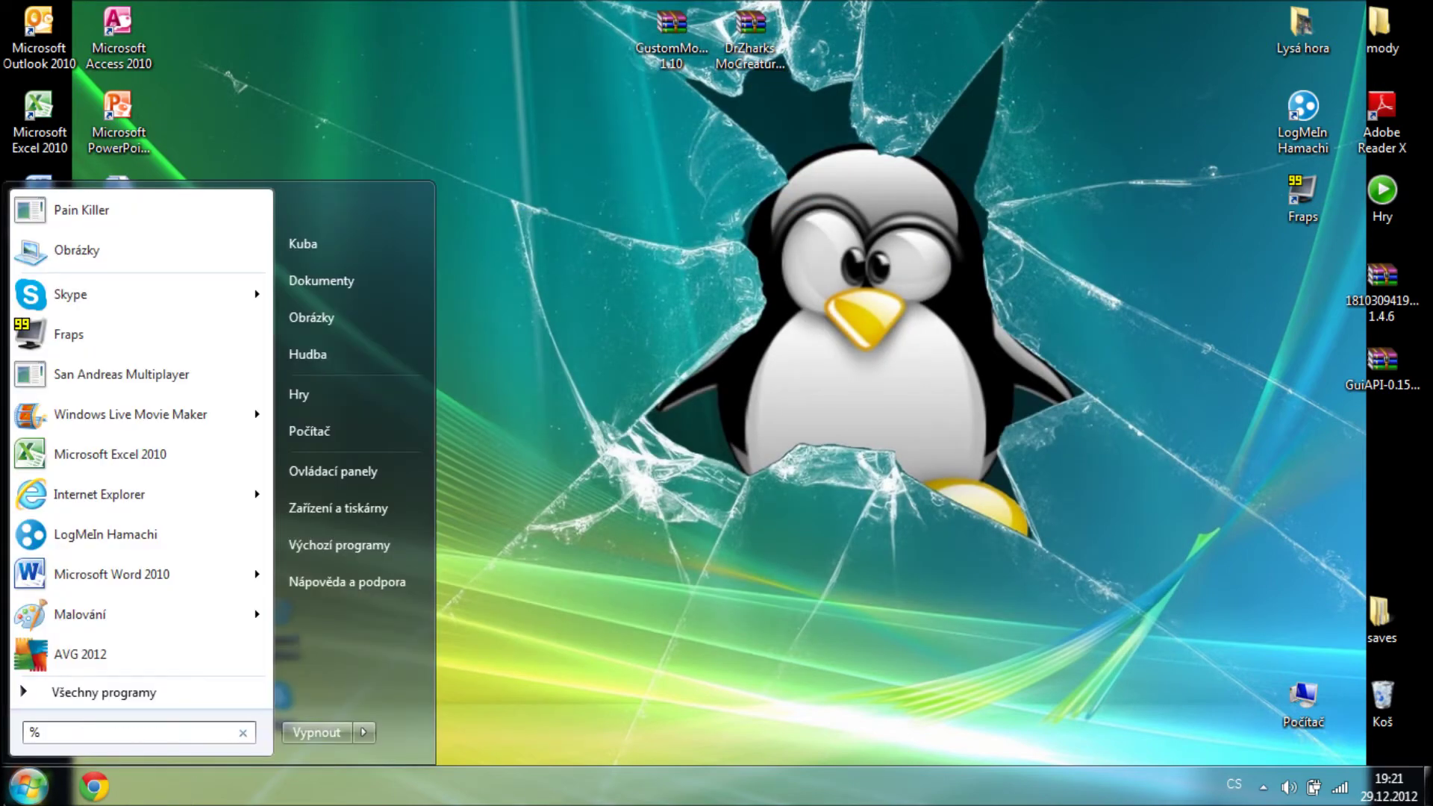
{"action": "type", "text": "Appda"}
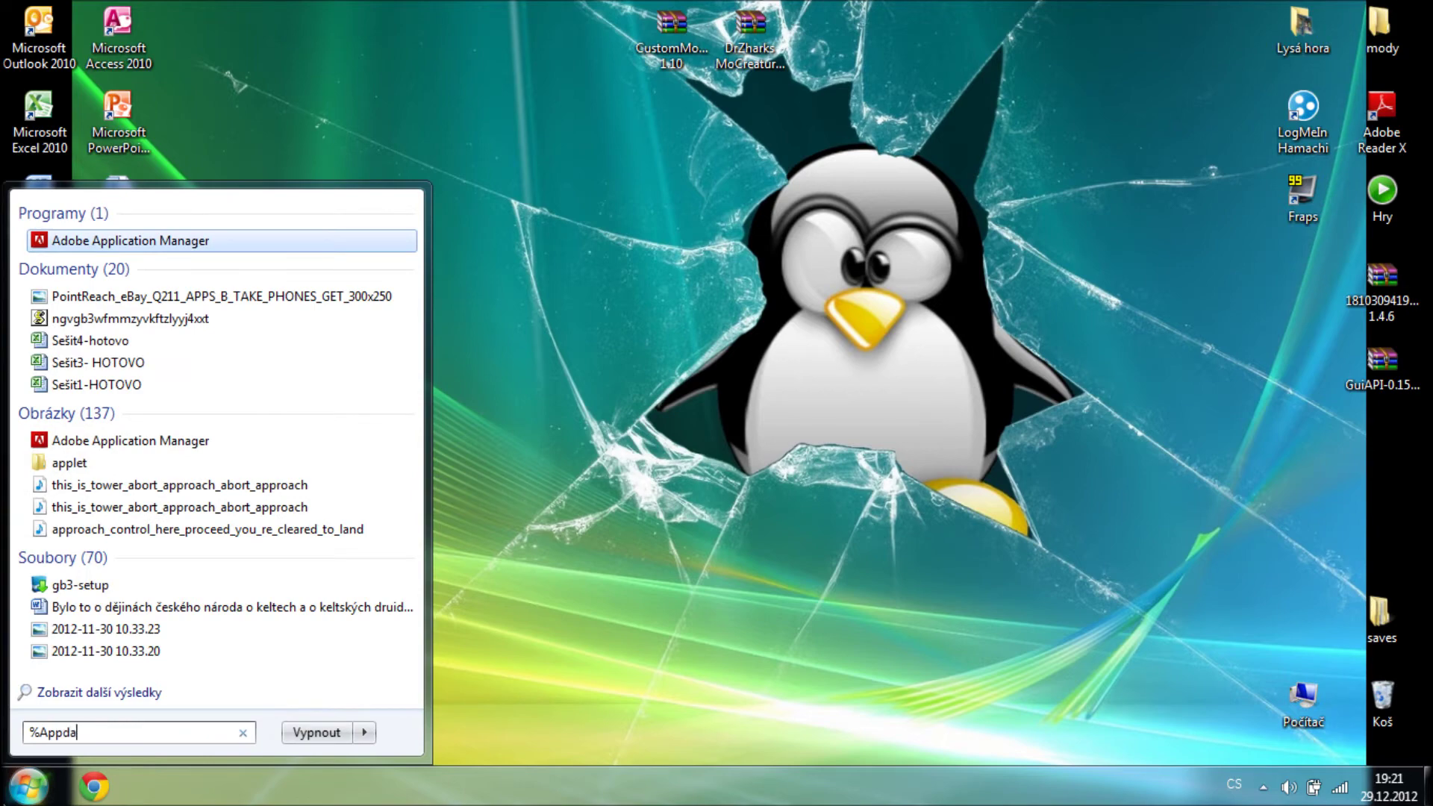
{"action": "type", "text": "ta%"}
{"action": "key", "text": "Return"}
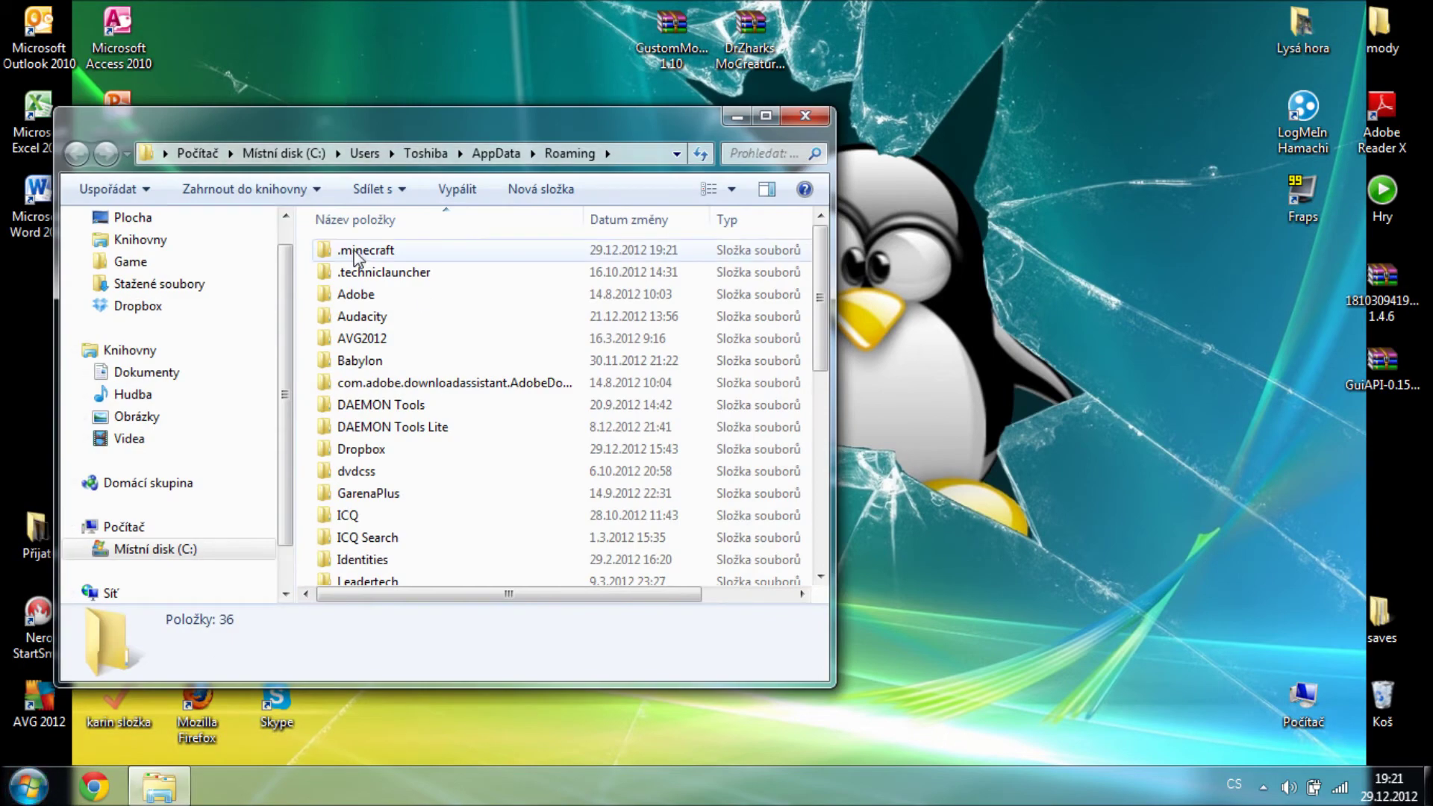
{"action": "double_click", "coordinate": [355, 252]}
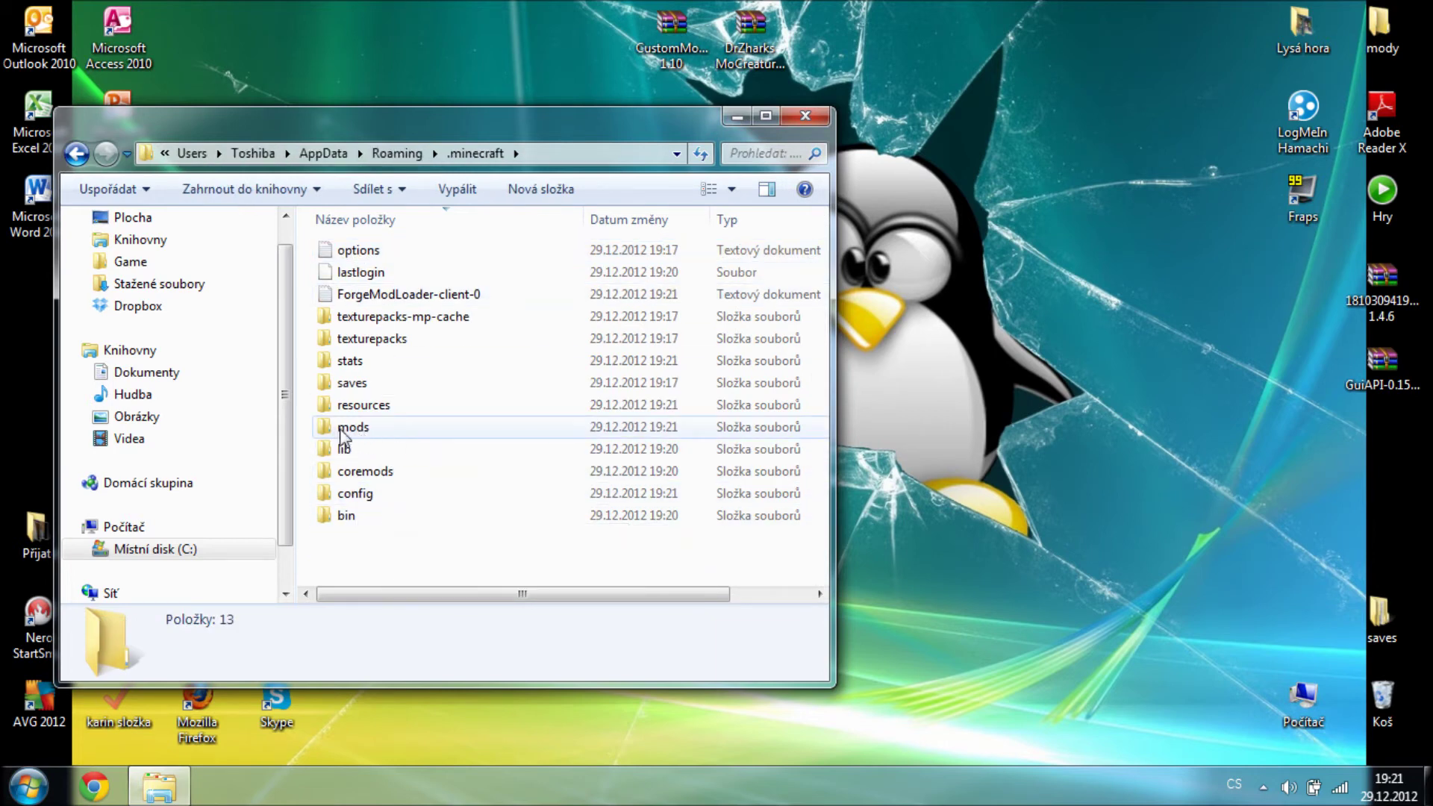
{"action": "double_click", "coordinate": [388, 430]}
{"action": "left_click_drag", "start_coordinate": [799, 31], "coordinate": [550, 306]}
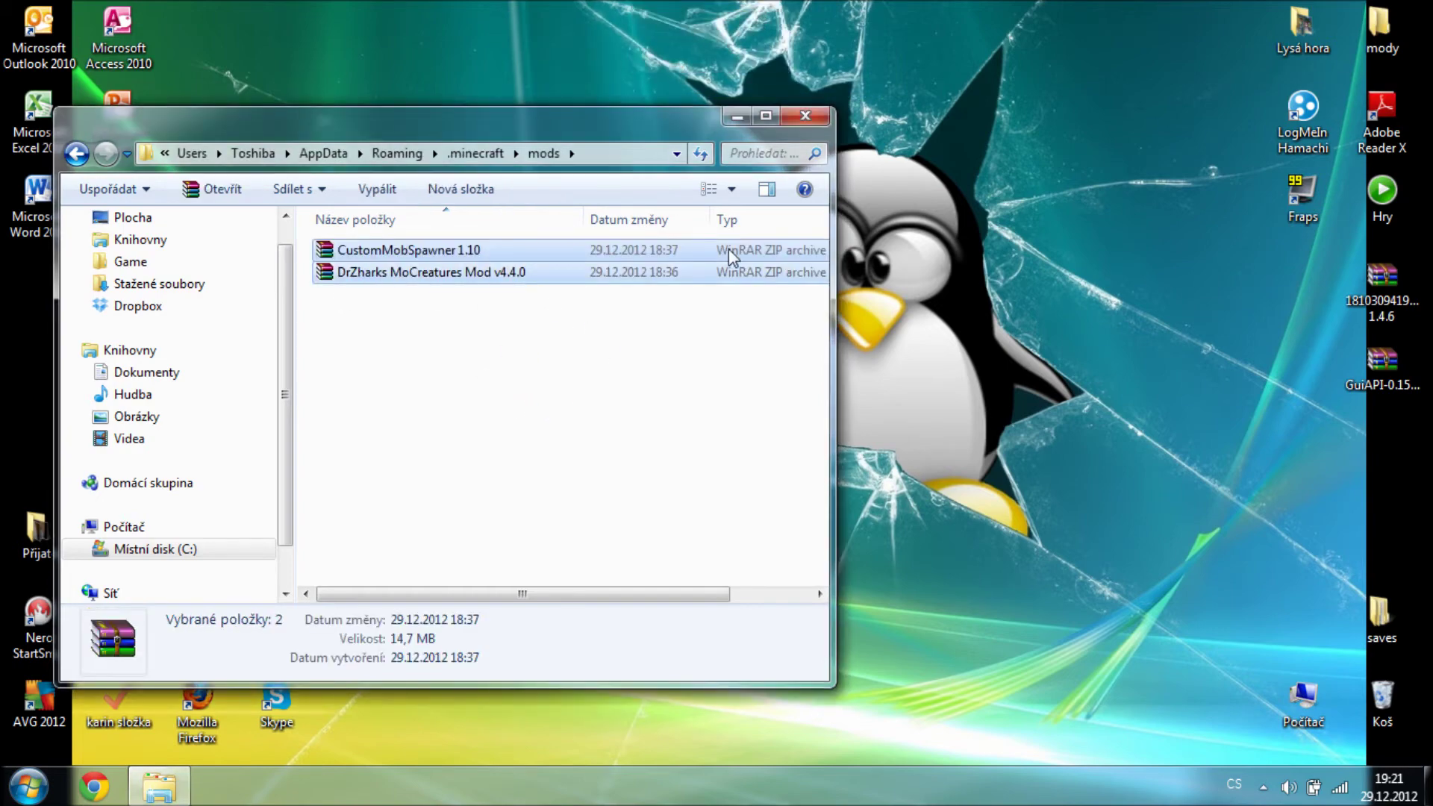
{"action": "left_click", "coordinate": [806, 116]}
Relaunch MinecraftSP from the Hry games folder and close that folder while the game loads
{"action": "double_click", "coordinate": [1391, 194]}
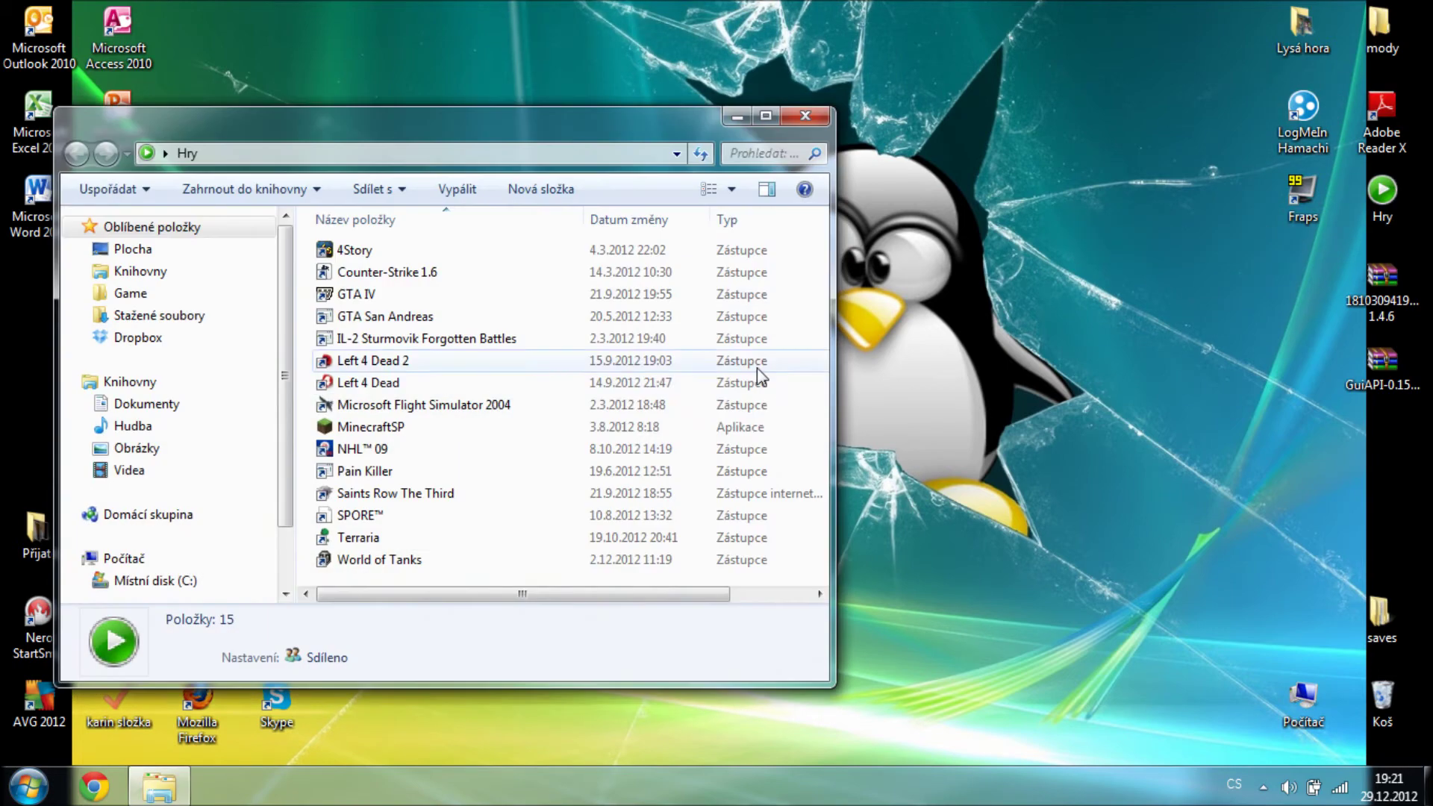
{"action": "double_click", "coordinate": [360, 429]}
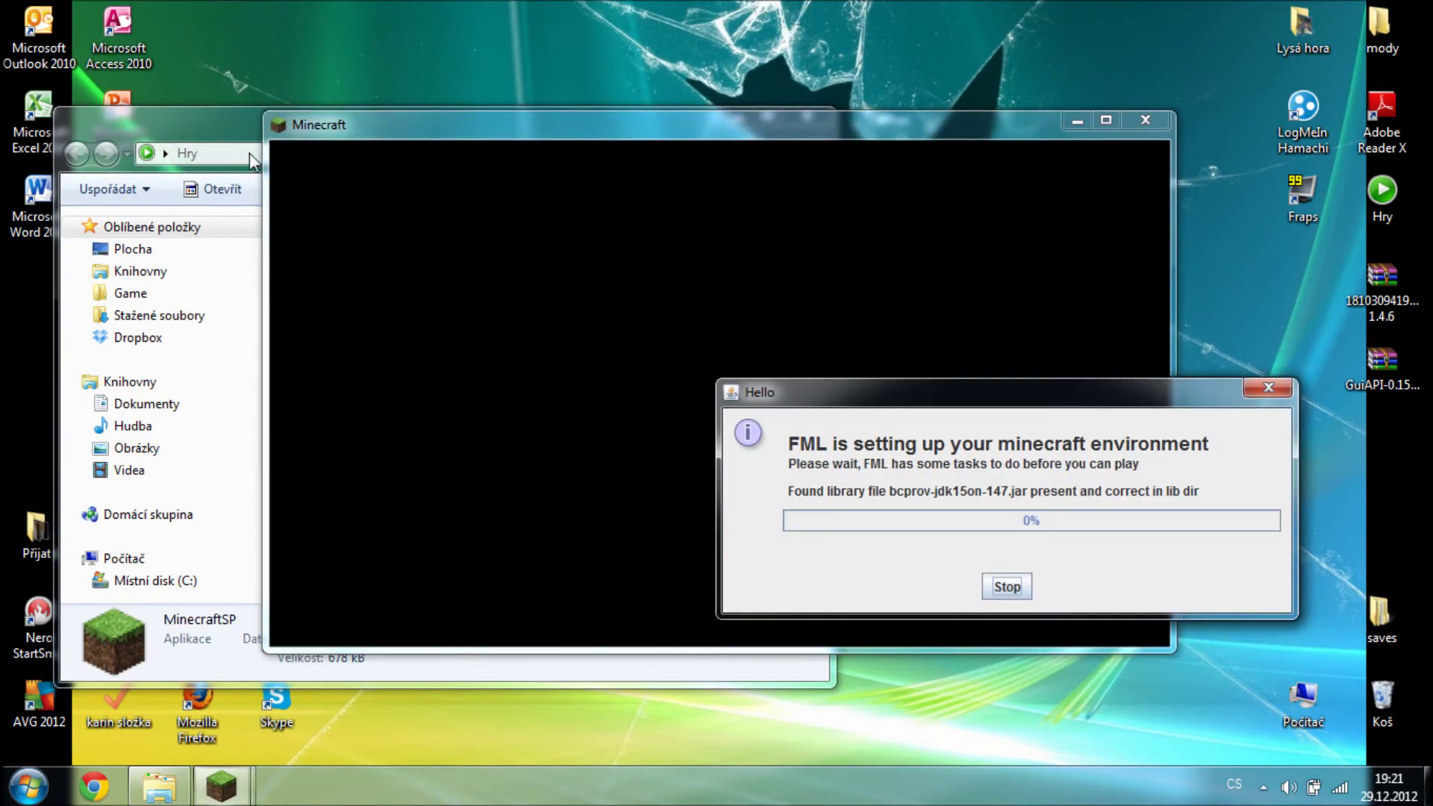
{"action": "left_click", "coordinate": [252, 155]}
{"action": "left_click", "coordinate": [813, 116]}
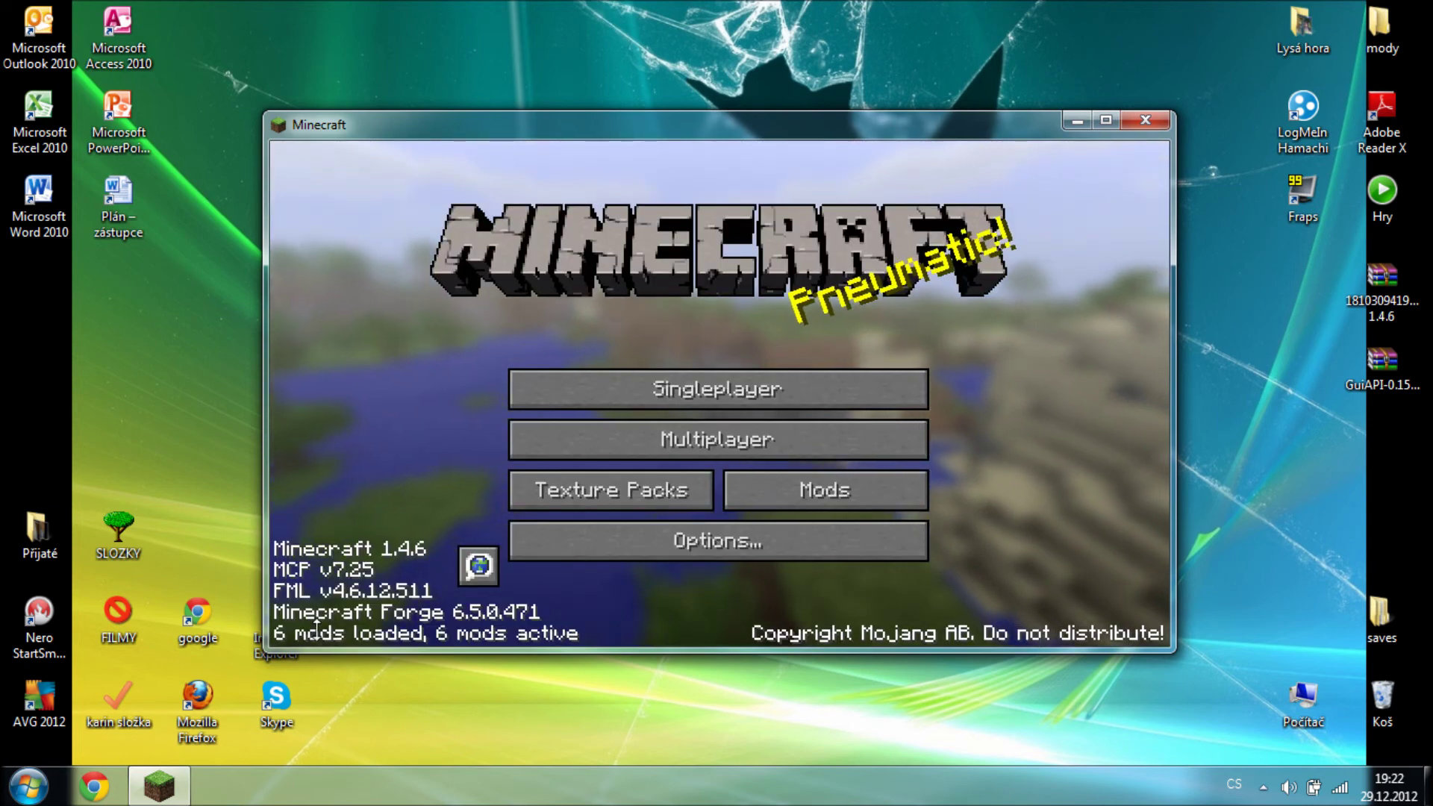
Examine the DrZhark's Mo'Creatures and CustomSpawner entries in the mod list, and open the singleplayer world selection
{"action": "left_click", "coordinate": [902, 494]}
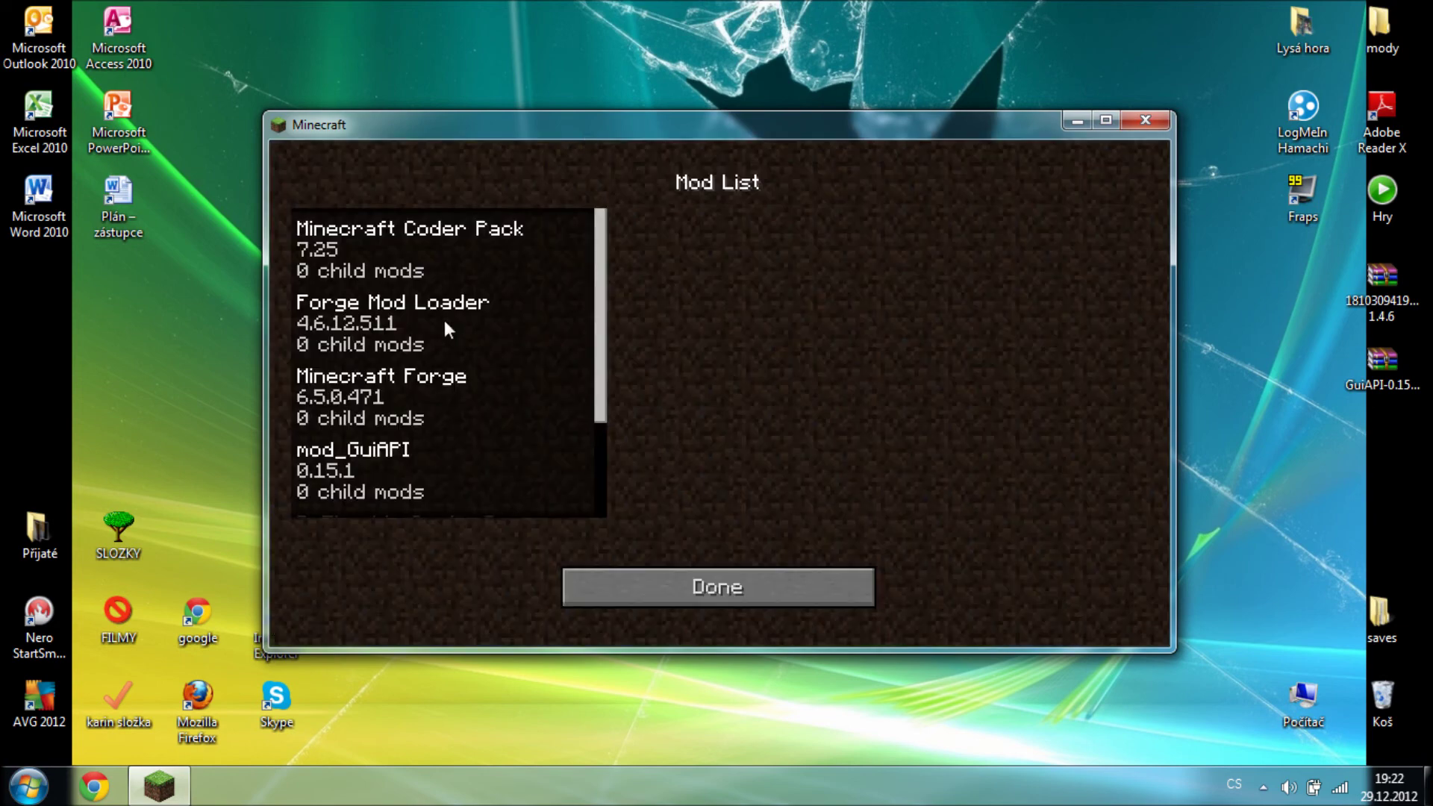
{"action": "scroll", "coordinate": [447, 325], "scroll_direction": "down", "scroll_amount": 2}
{"action": "left_click", "coordinate": [436, 460]}
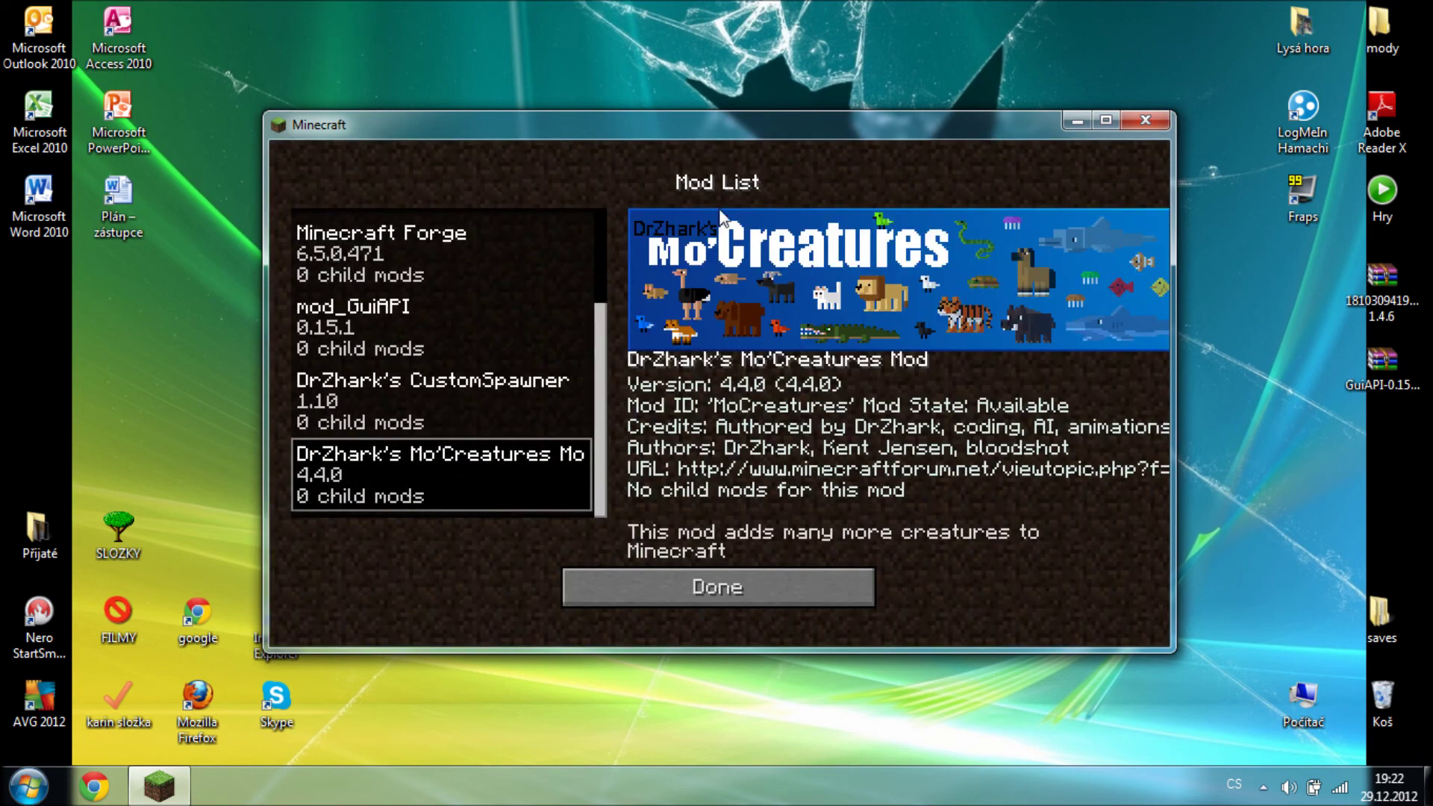
{"action": "left_click", "coordinate": [473, 382]}
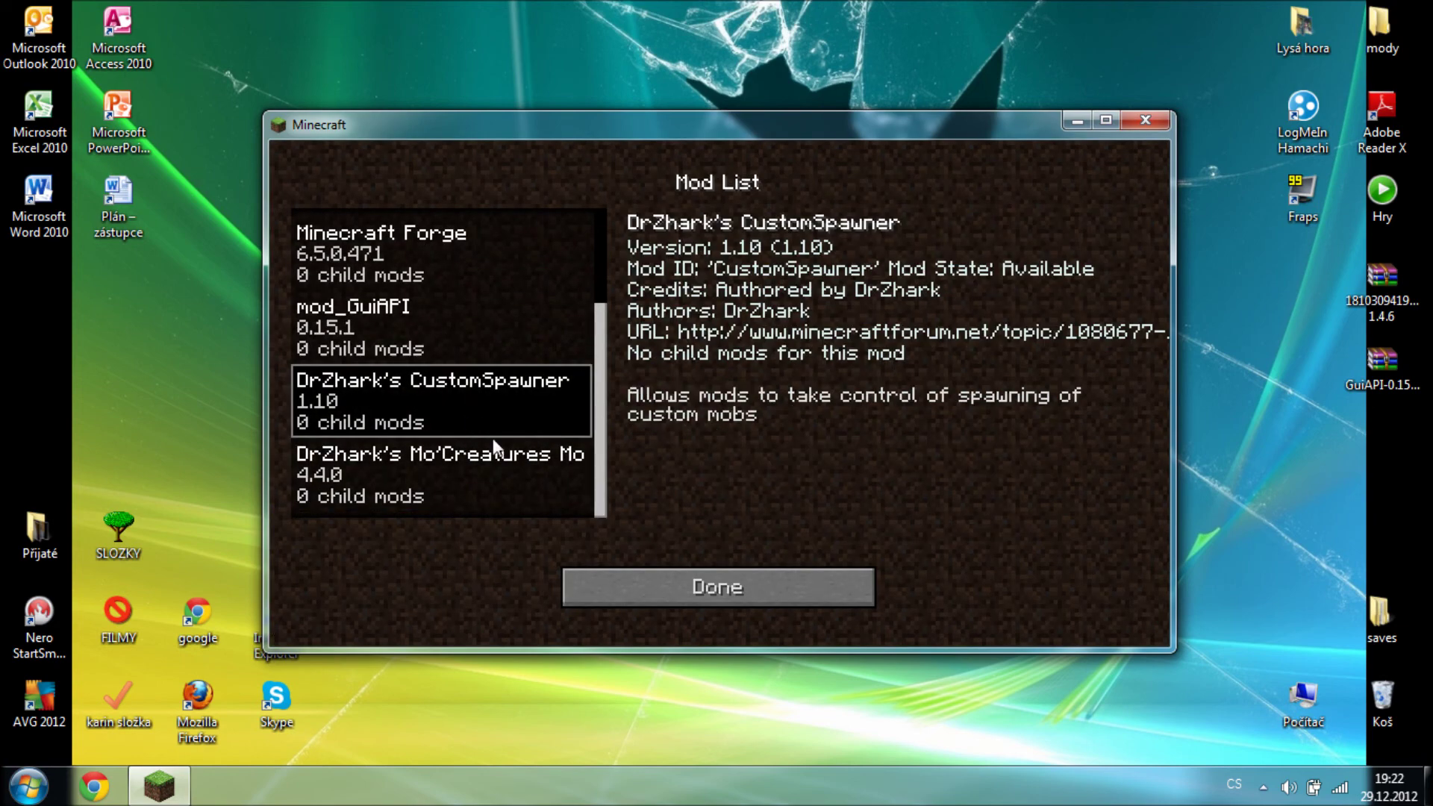
{"action": "left_click", "coordinate": [763, 578]}
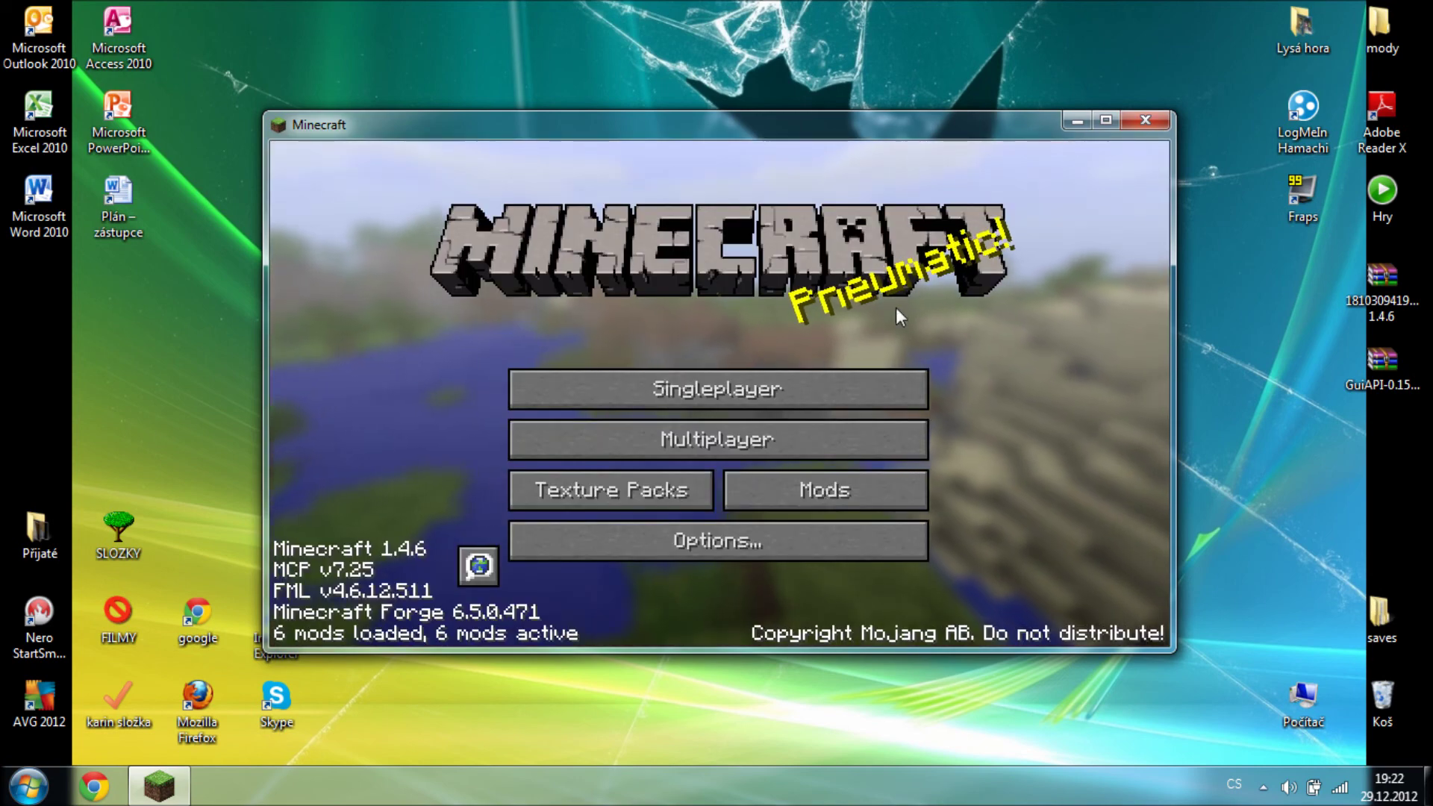
{"action": "left_click", "coordinate": [835, 390]}
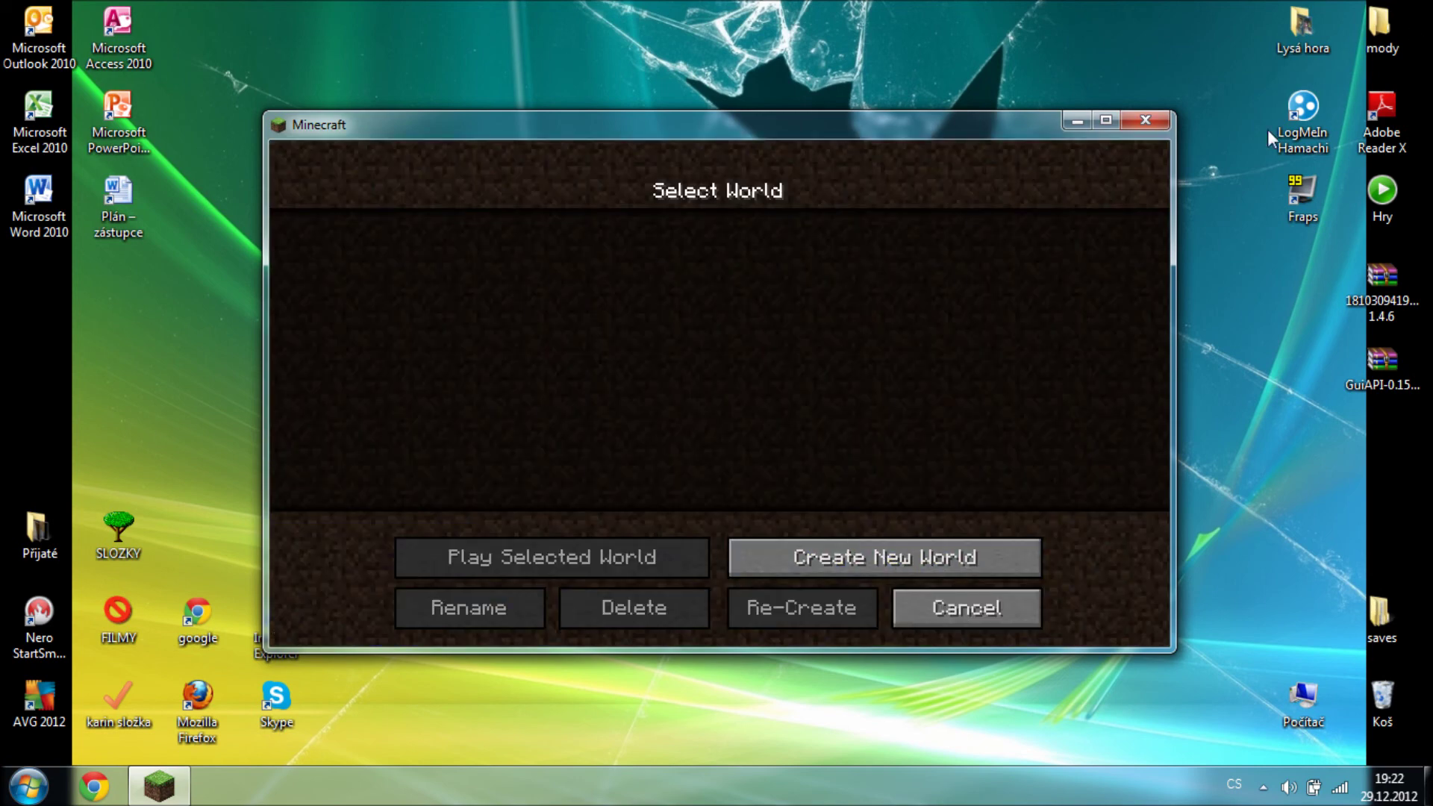